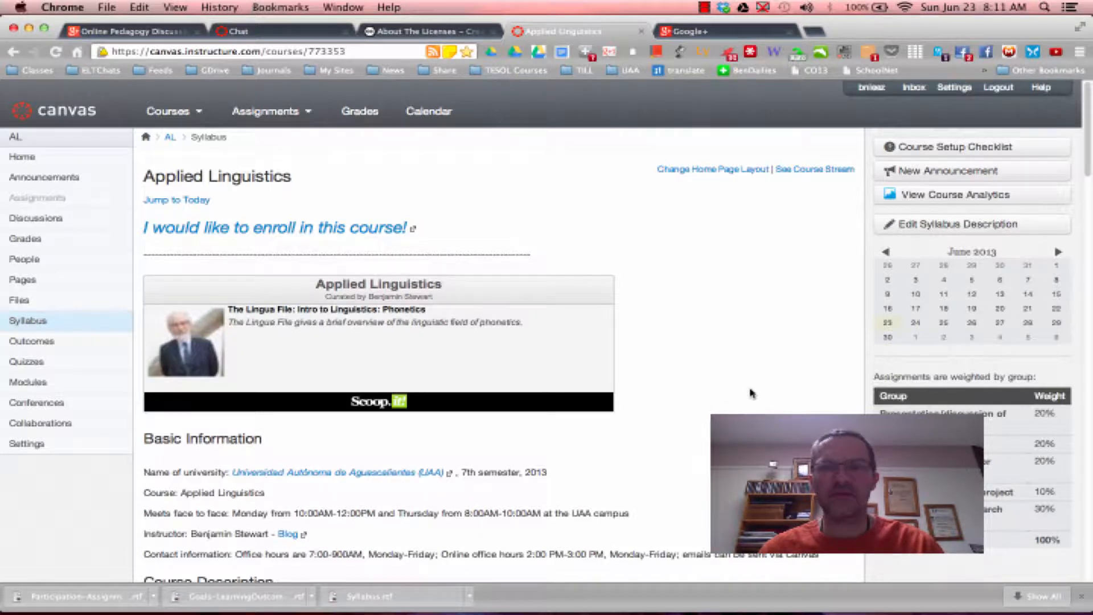
Step: Review the Applied Linguistics syllabus from Basic Information through the policies and highlight the Tips for Success heading
{"action": "scroll", "coordinate": [751, 393], "scroll_direction": "down", "scroll_amount": 3}
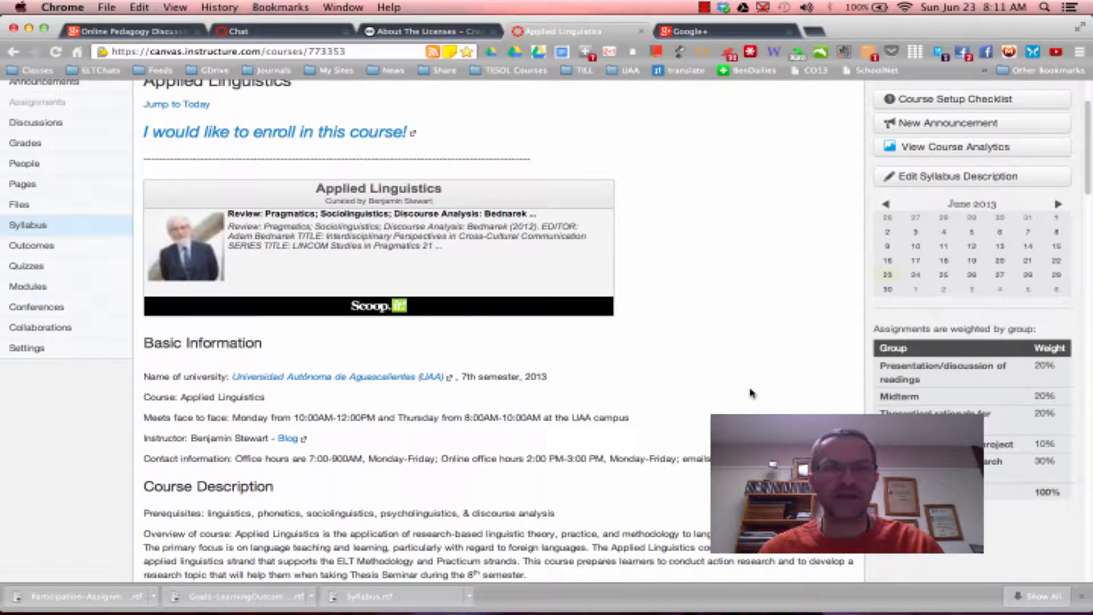
{"action": "scroll", "coordinate": [750, 393], "scroll_direction": "up", "scroll_amount": 3}
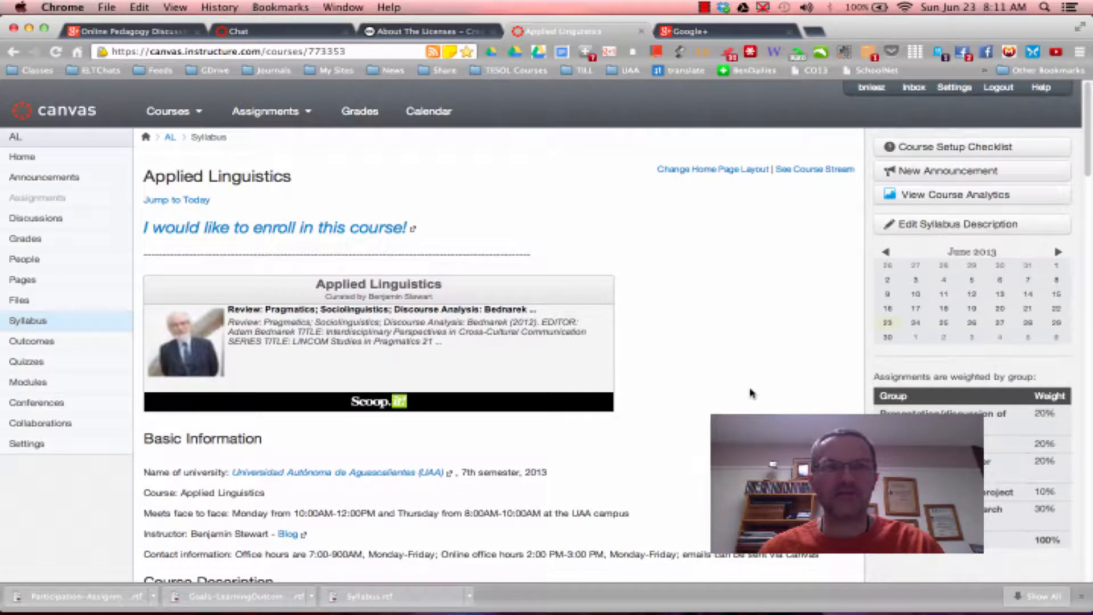
{"action": "scroll", "coordinate": [750, 392], "scroll_direction": "down", "scroll_amount": 7}
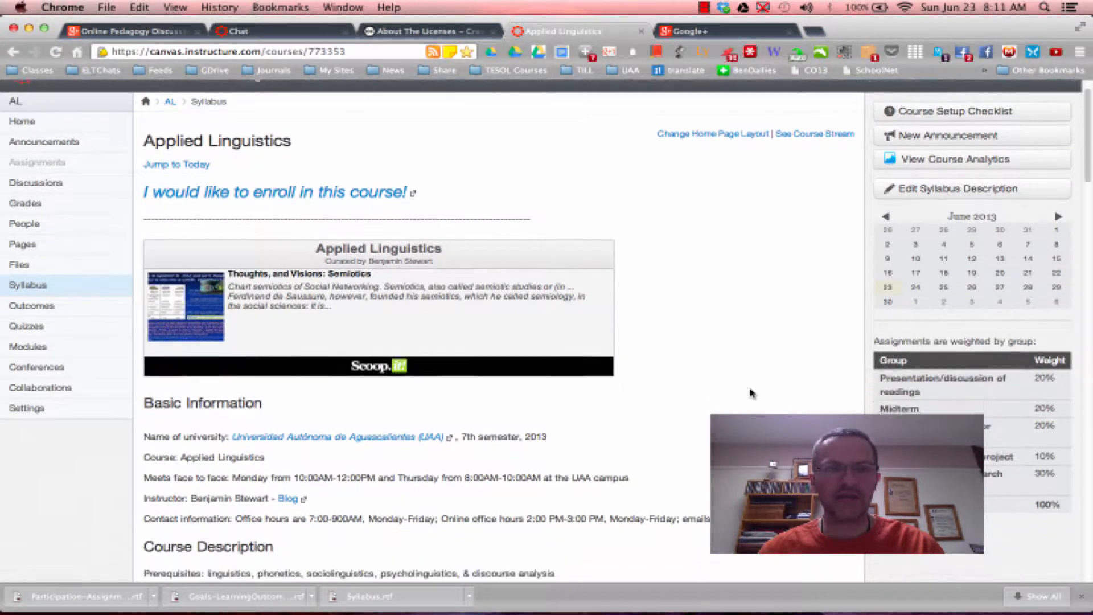
{"action": "scroll", "coordinate": [750, 393], "scroll_direction": "down", "scroll_amount": 6}
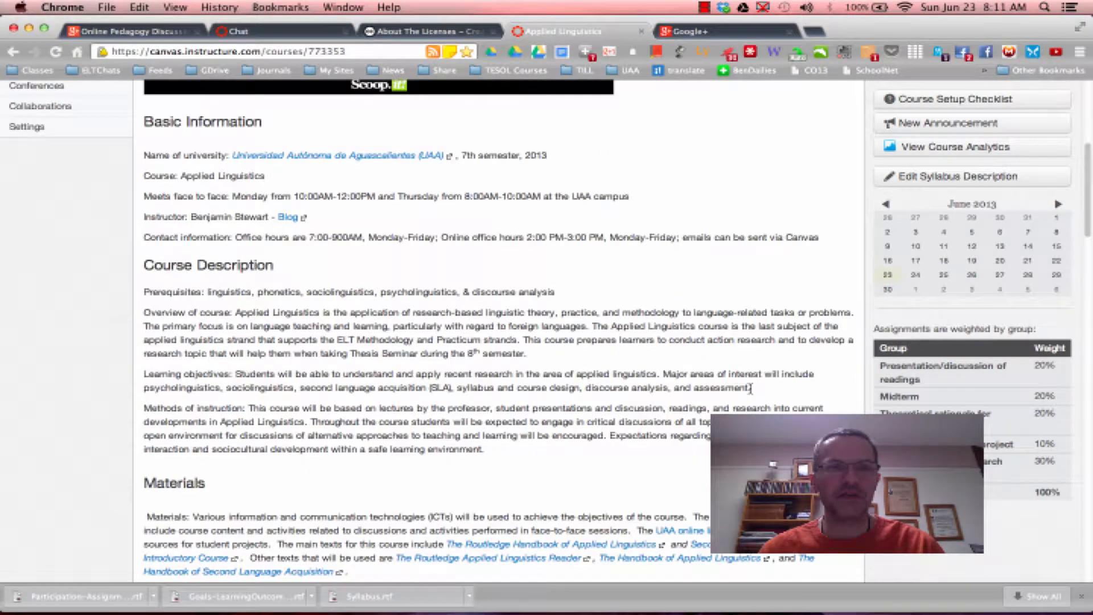
{"action": "scroll", "coordinate": [750, 393], "scroll_direction": "down", "scroll_amount": 12}
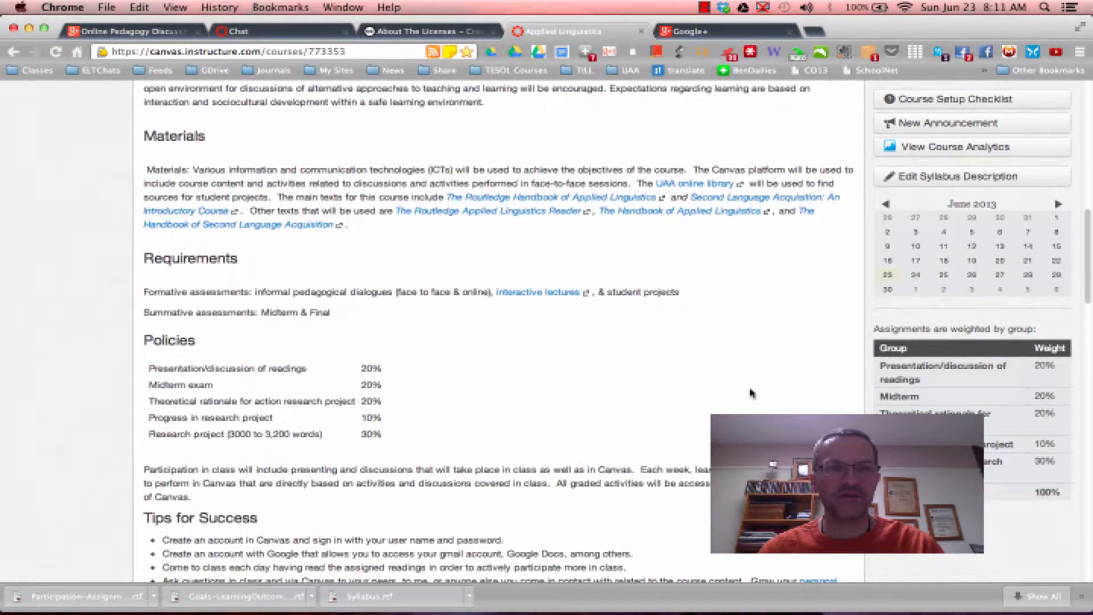
{"action": "scroll", "coordinate": [751, 393], "scroll_direction": "down", "scroll_amount": 3}
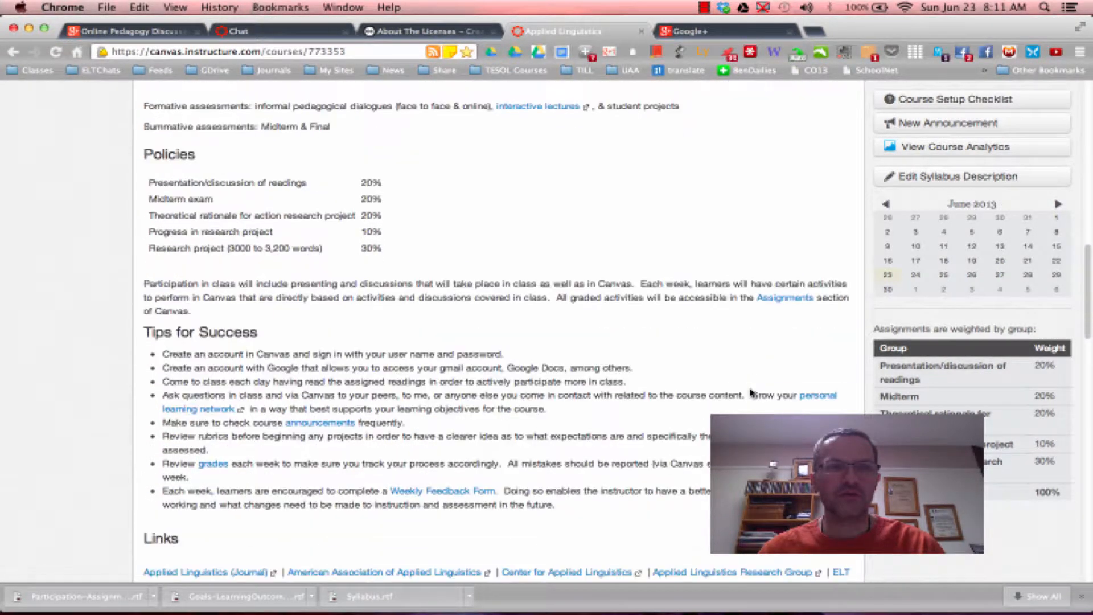
{"action": "scroll", "coordinate": [674, 391], "scroll_direction": "down", "scroll_amount": 4}
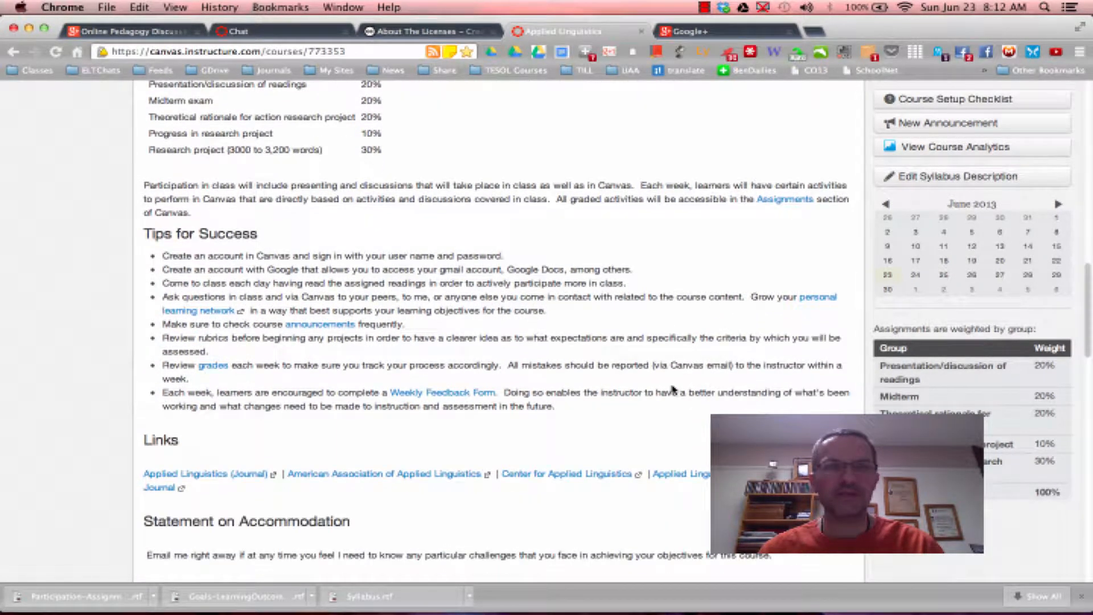
{"action": "scroll", "coordinate": [672, 390], "scroll_direction": "down", "scroll_amount": 5}
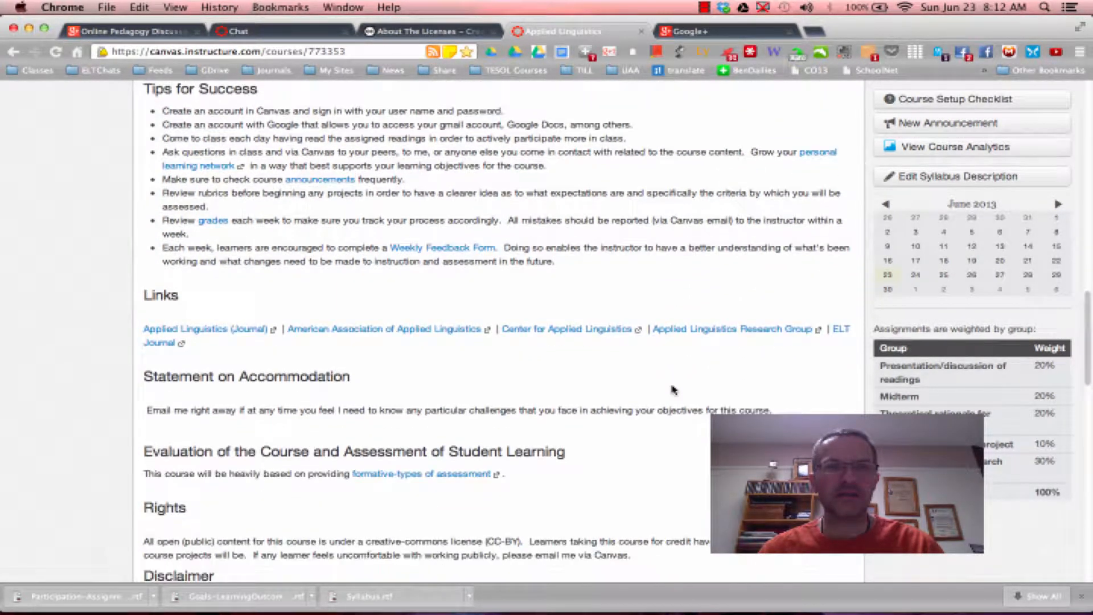
{"action": "scroll", "coordinate": [672, 391], "scroll_direction": "up", "scroll_amount": 1}
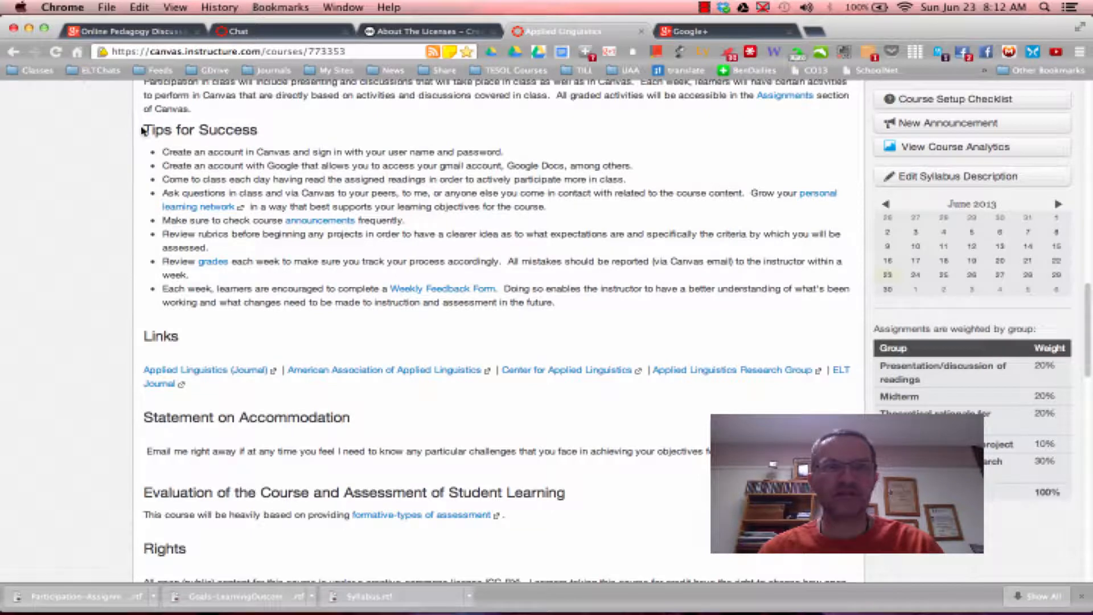
{"action": "left_click_drag", "start_coordinate": [143, 129], "coordinate": [269, 133]}
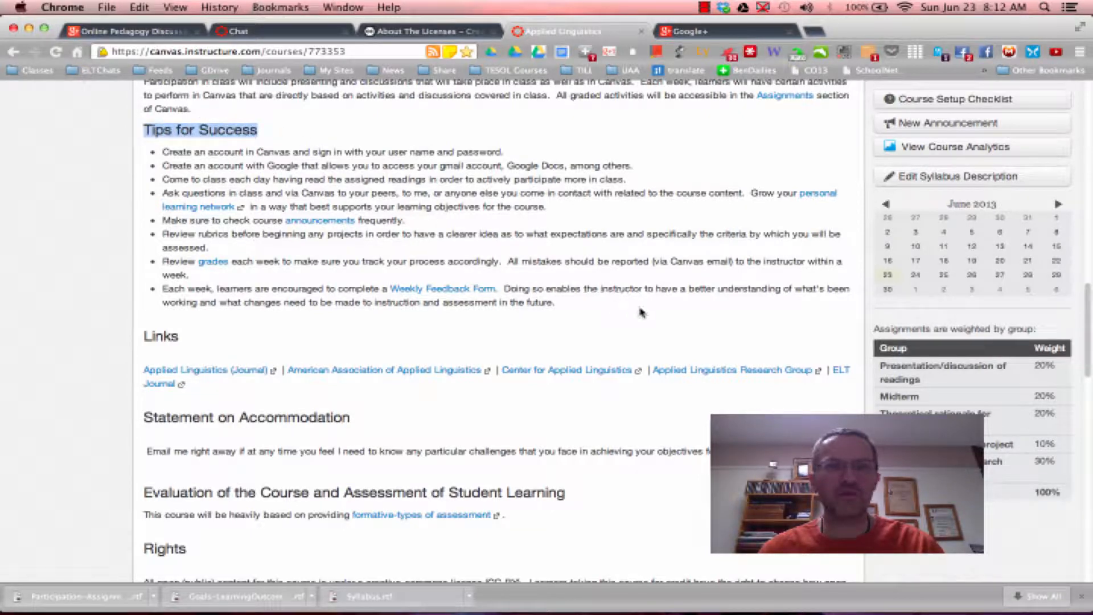
Step: Read the syllabus sections from Links through Disclaimer and the first page of the embedded syllabus document
{"action": "scroll", "coordinate": [642, 314], "scroll_direction": "down", "scroll_amount": 9}
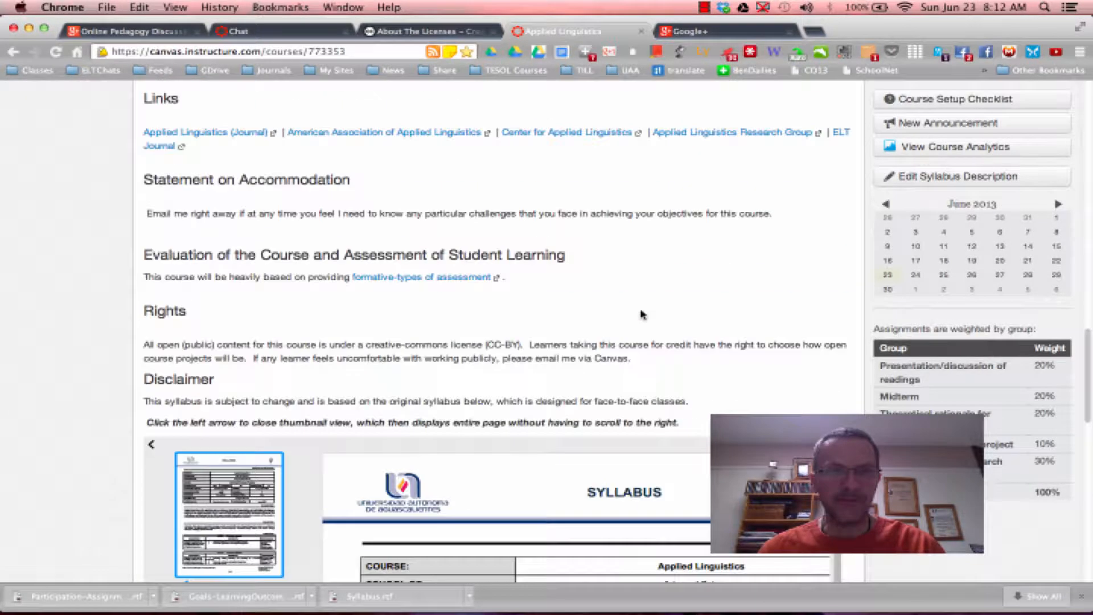
{"action": "scroll", "coordinate": [642, 313], "scroll_direction": "up", "scroll_amount": 2}
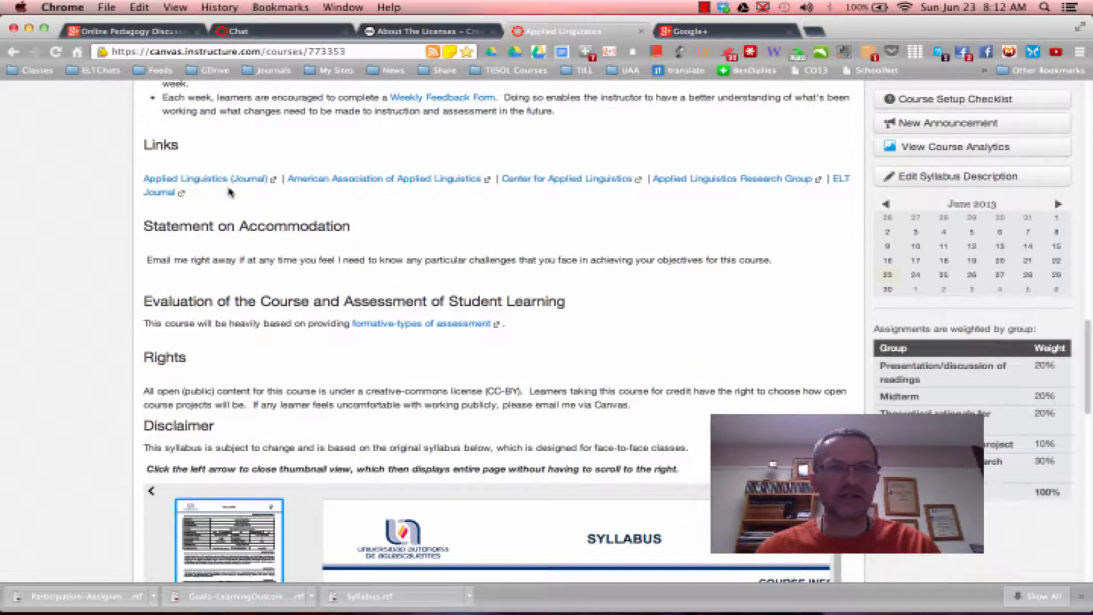
{"action": "scroll", "coordinate": [315, 227], "scroll_direction": "down", "scroll_amount": 6}
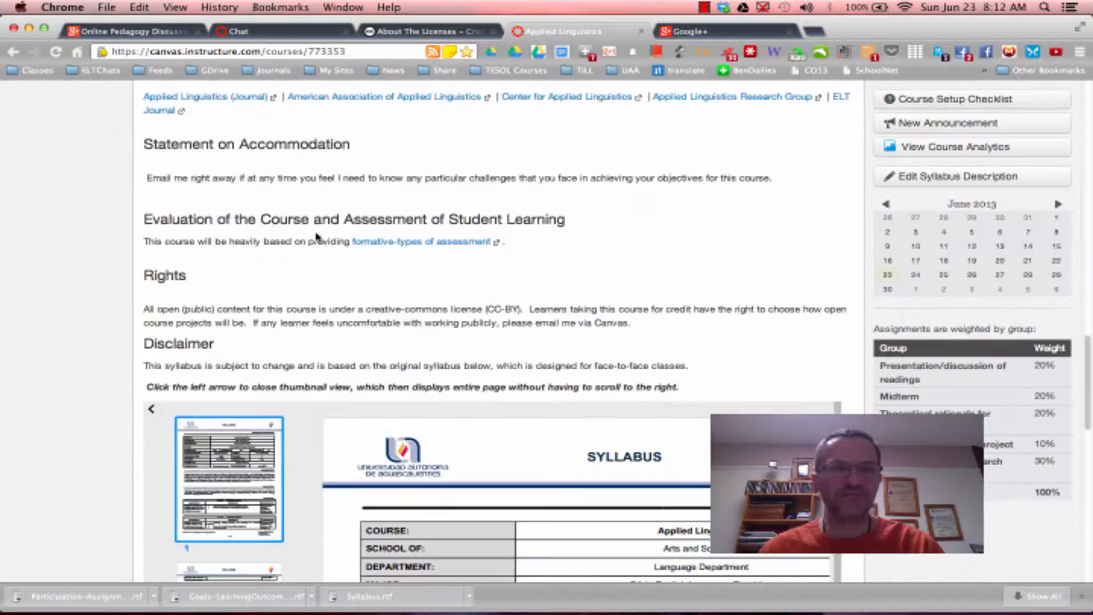
{"action": "scroll", "coordinate": [318, 241], "scroll_direction": "down", "scroll_amount": 10}
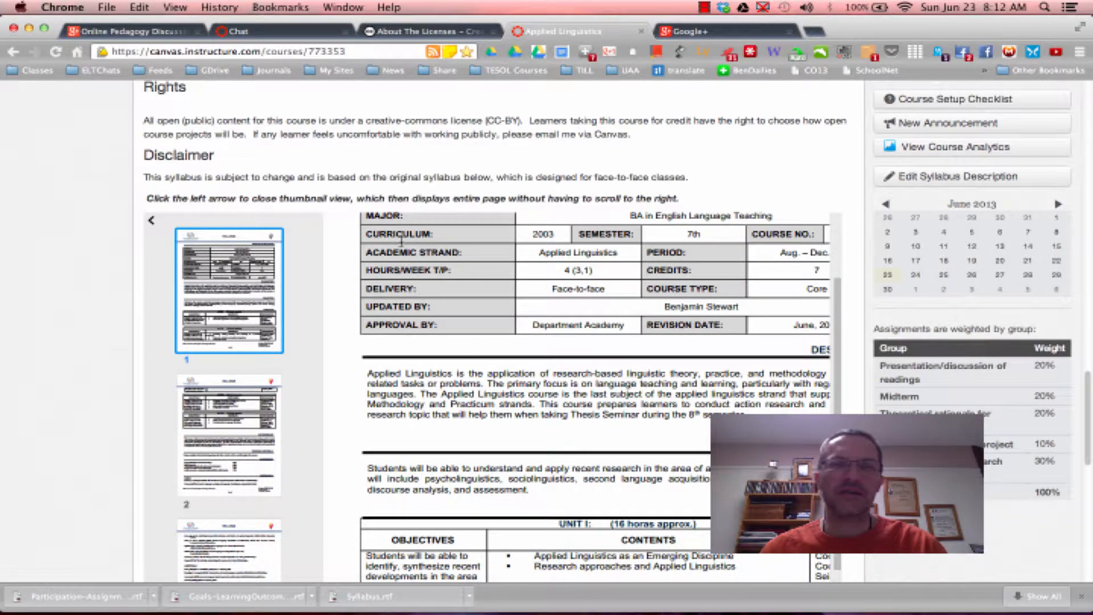
{"action": "scroll", "coordinate": [302, 322], "scroll_direction": "down", "scroll_amount": 5}
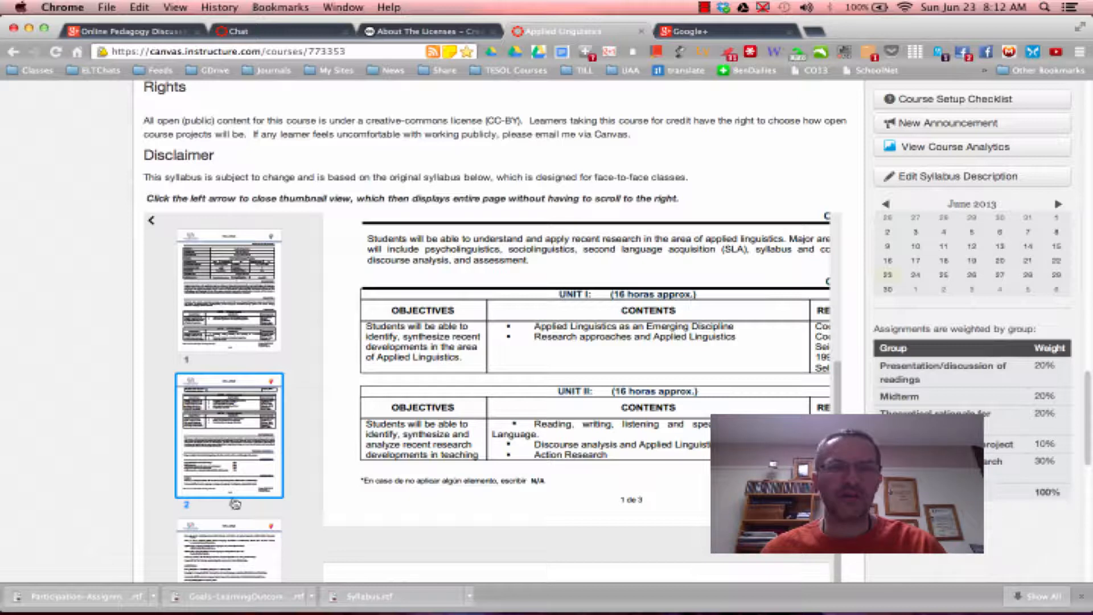
Step: Close the embedded syllabus document's thumbnail view and read through its remaining pages, including the reference list
{"action": "left_click", "coordinate": [152, 222]}
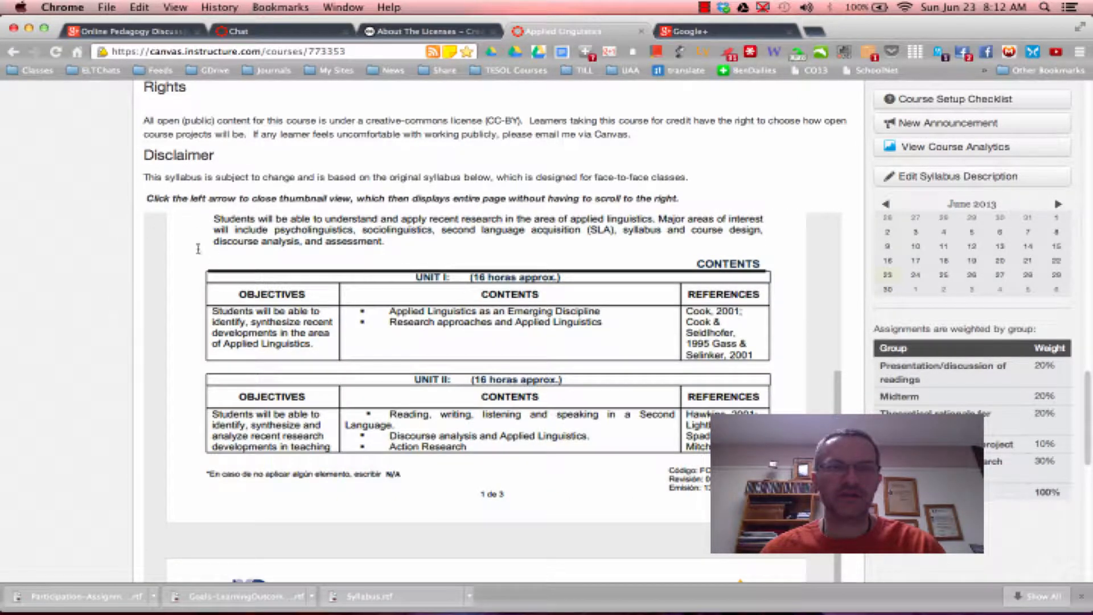
{"action": "scroll", "coordinate": [410, 297], "scroll_direction": "up", "scroll_amount": 10}
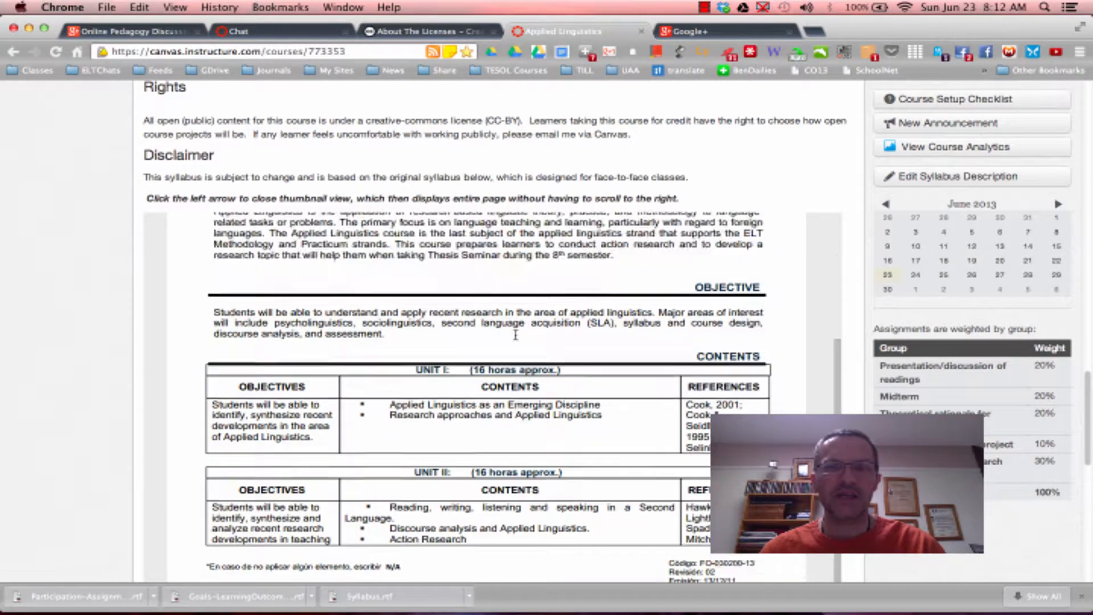
{"action": "scroll", "coordinate": [558, 440], "scroll_direction": "down", "scroll_amount": 6}
{"action": "scroll", "coordinate": [558, 439], "scroll_direction": "down", "scroll_amount": 15}
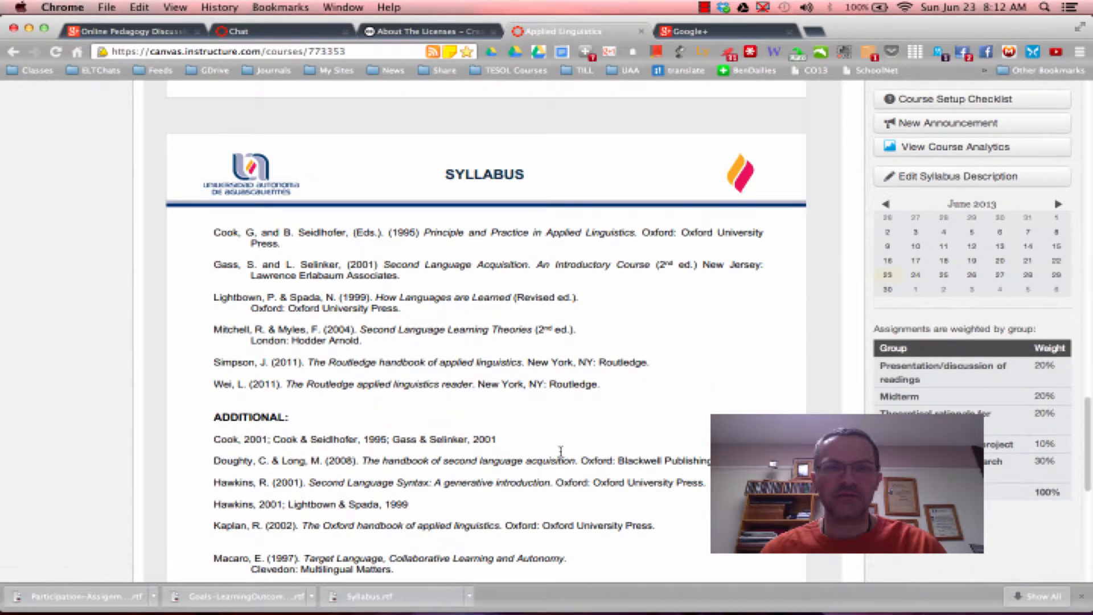
{"action": "scroll", "coordinate": [560, 452], "scroll_direction": "up", "scroll_amount": 5}
{"action": "scroll", "coordinate": [370, 382], "scroll_direction": "down", "scroll_amount": 10}
{"action": "scroll", "coordinate": [254, 298], "scroll_direction": "up", "scroll_amount": 7}
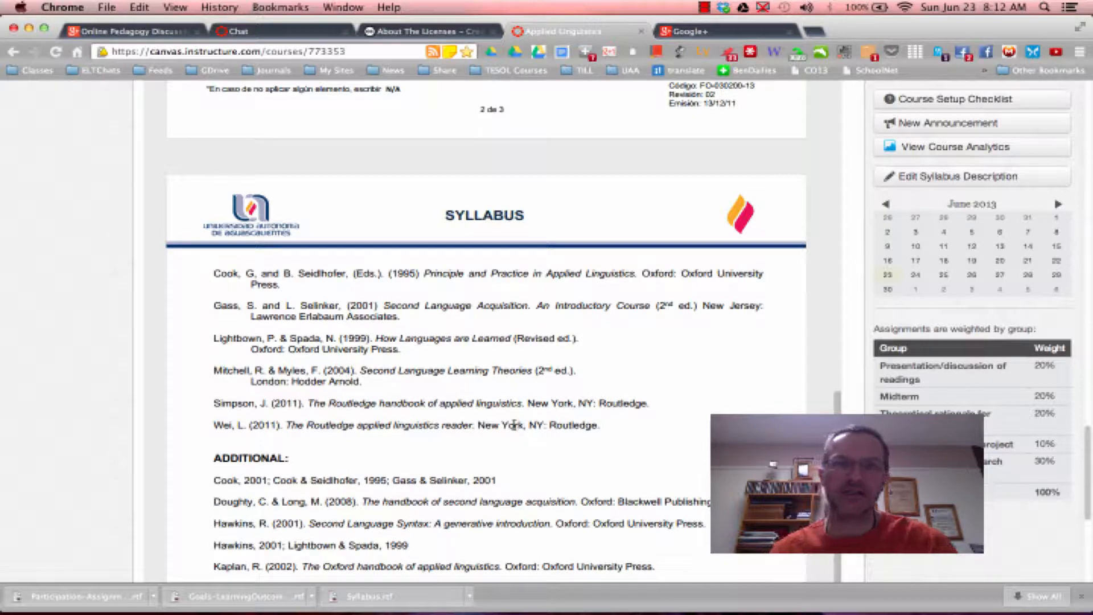
{"action": "scroll", "coordinate": [515, 426], "scroll_direction": "down", "scroll_amount": 10}
{"action": "scroll", "coordinate": [512, 422], "scroll_direction": "down", "scroll_amount": 6}
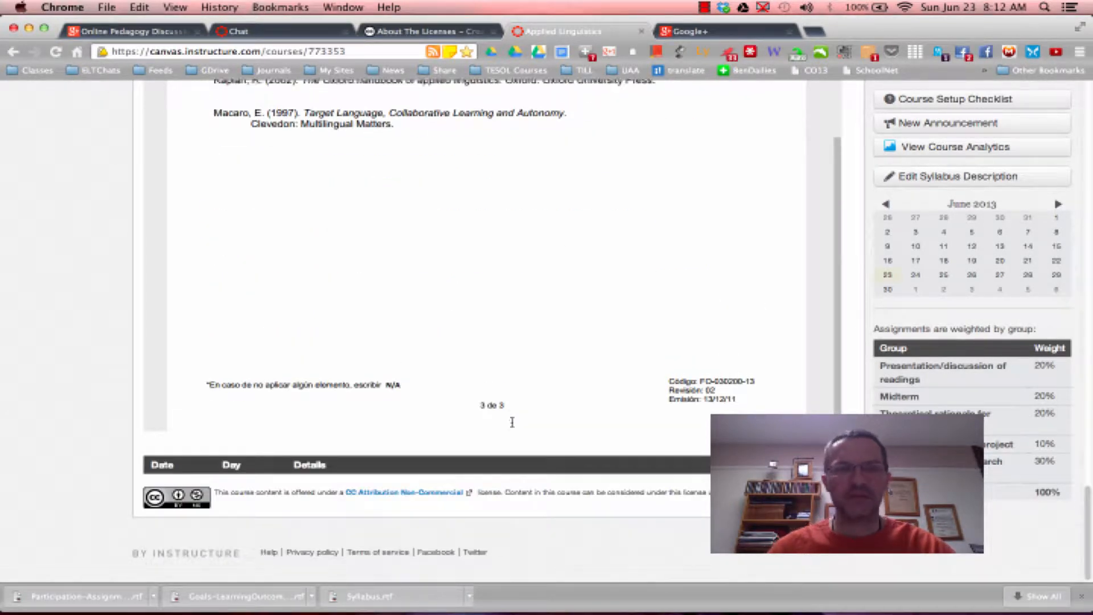
Step: Return to the beginning of the syllabus and reopen the AL course home page
{"action": "scroll", "coordinate": [512, 423], "scroll_direction": "up", "scroll_amount": 20}
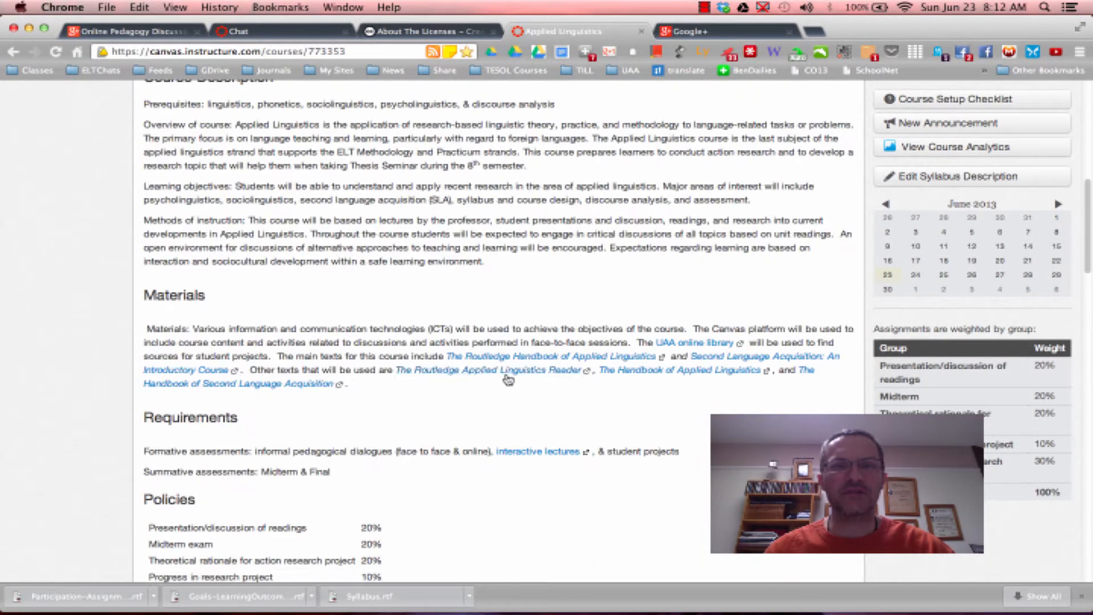
{"action": "scroll", "coordinate": [508, 378], "scroll_direction": "up", "scroll_amount": 2}
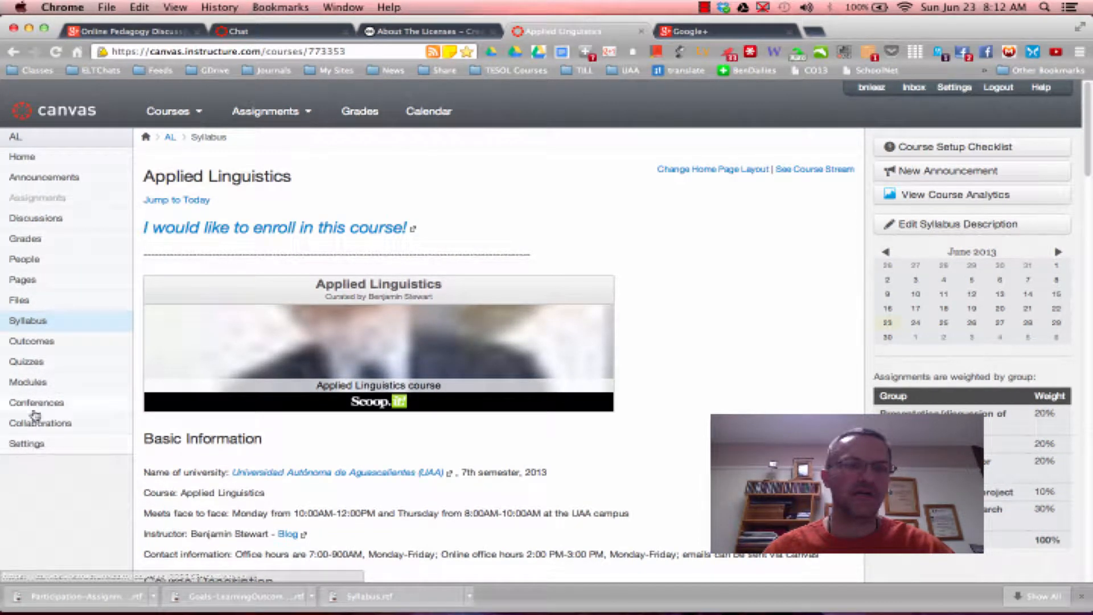
{"action": "left_click", "coordinate": [20, 158]}
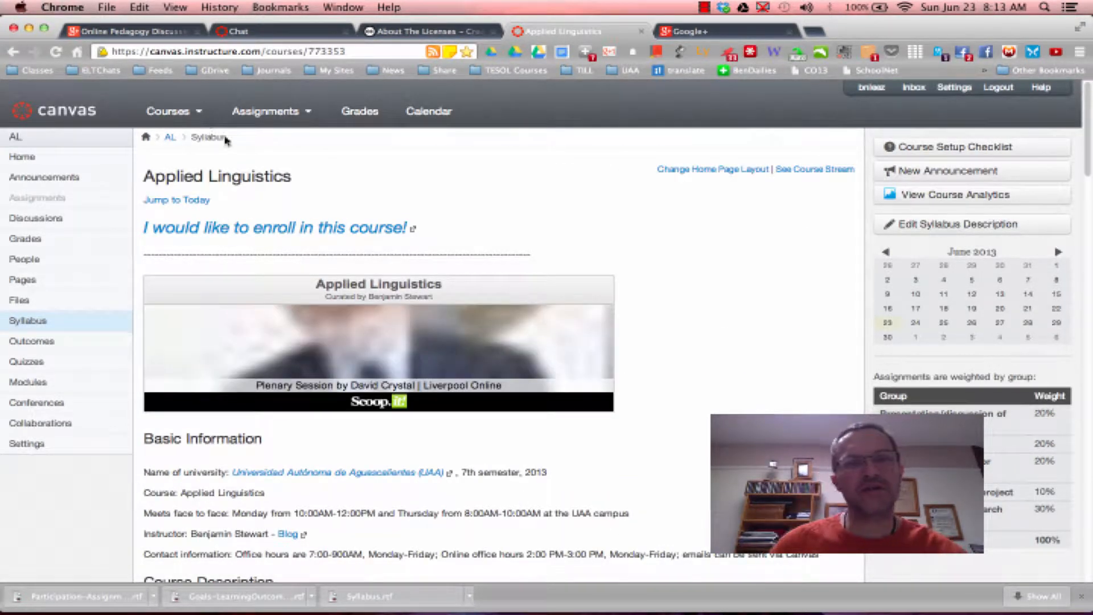
{"action": "left_click", "coordinate": [170, 140]}
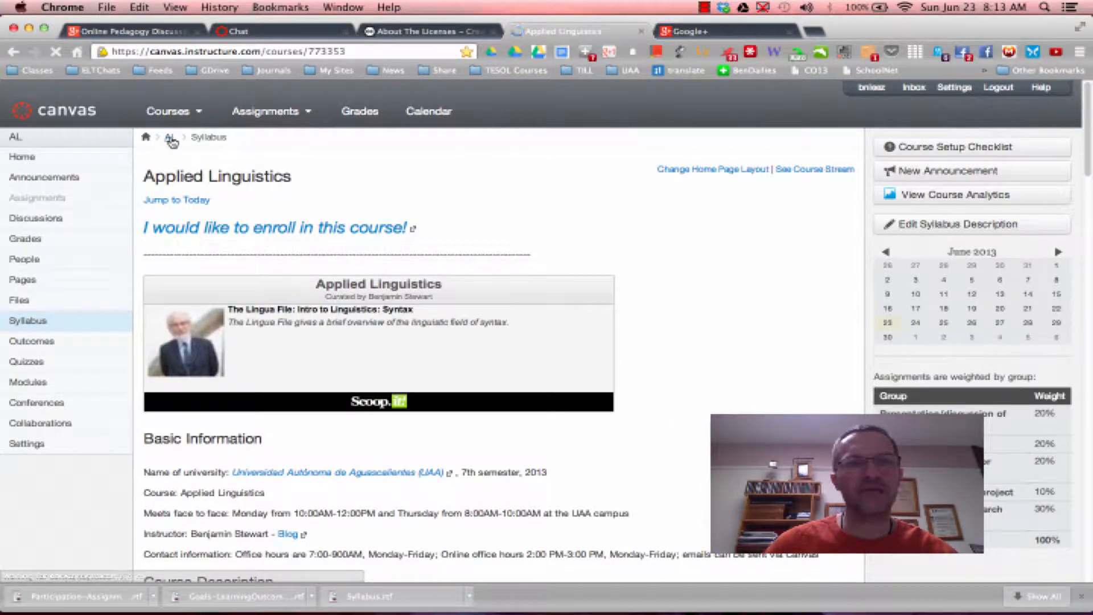
{"action": "scroll", "coordinate": [226, 189], "scroll_direction": "up", "scroll_amount": 20}
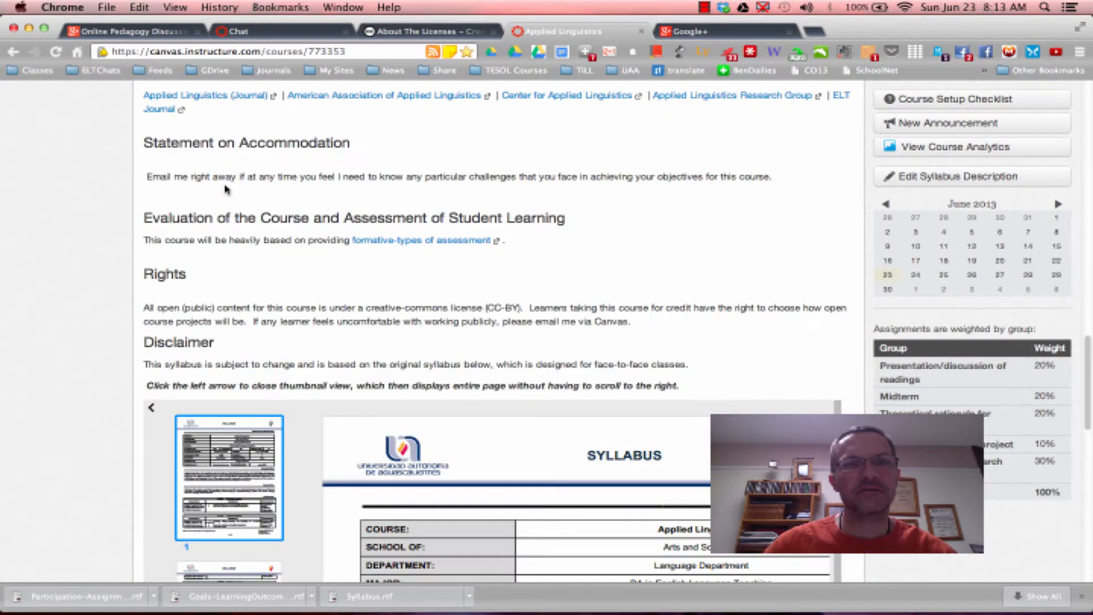
{"action": "scroll", "coordinate": [226, 189], "scroll_direction": "up", "scroll_amount": 4}
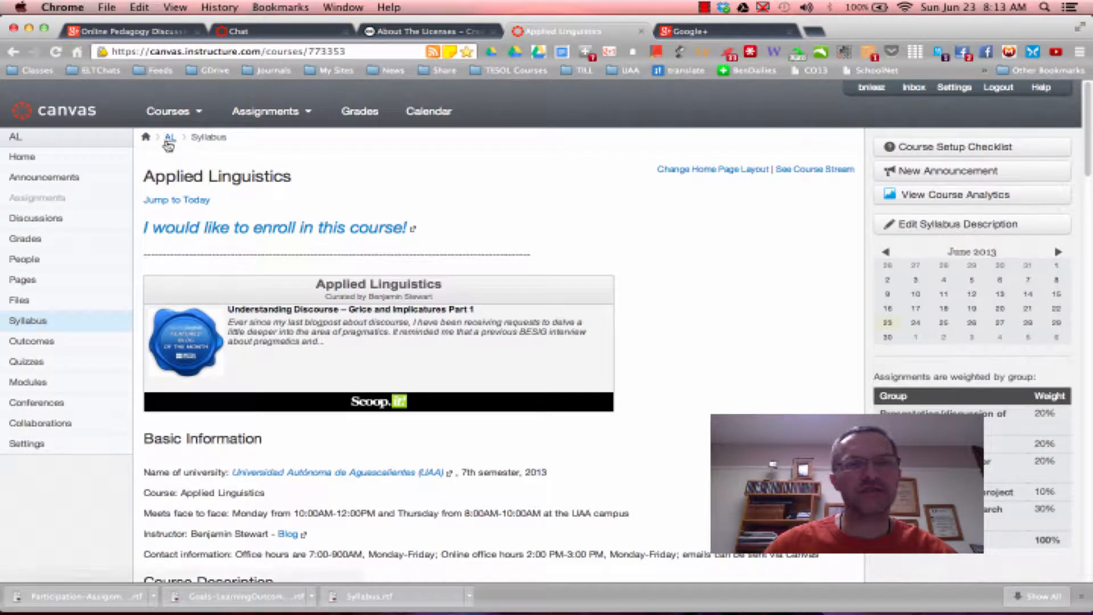
Step: View the course announcements and the weighted assignment groups
{"action": "left_click", "coordinate": [36, 178]}
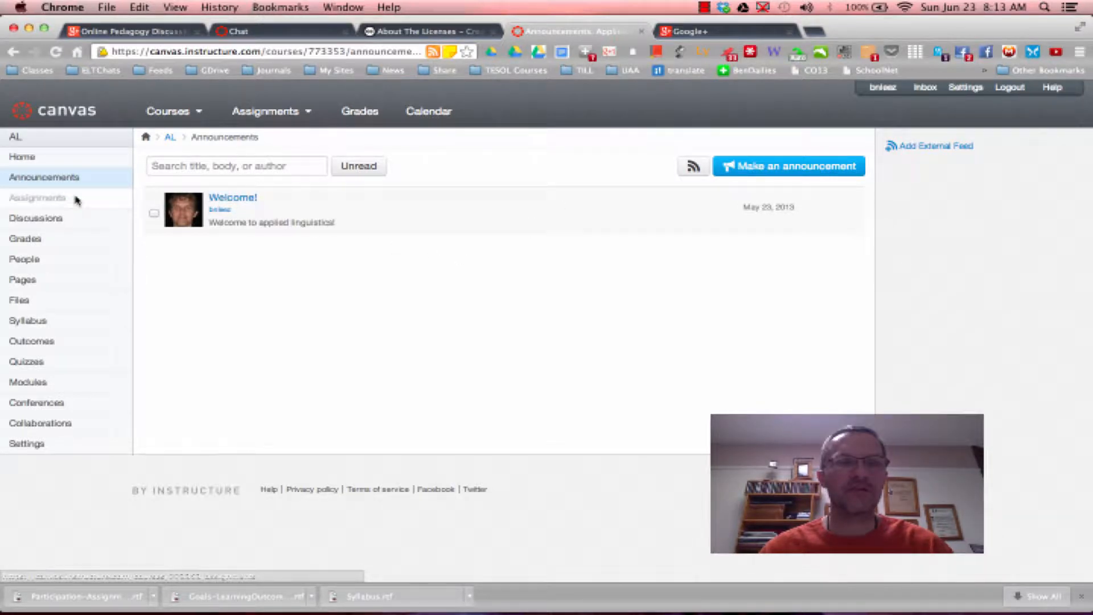
{"action": "left_click", "coordinate": [37, 200]}
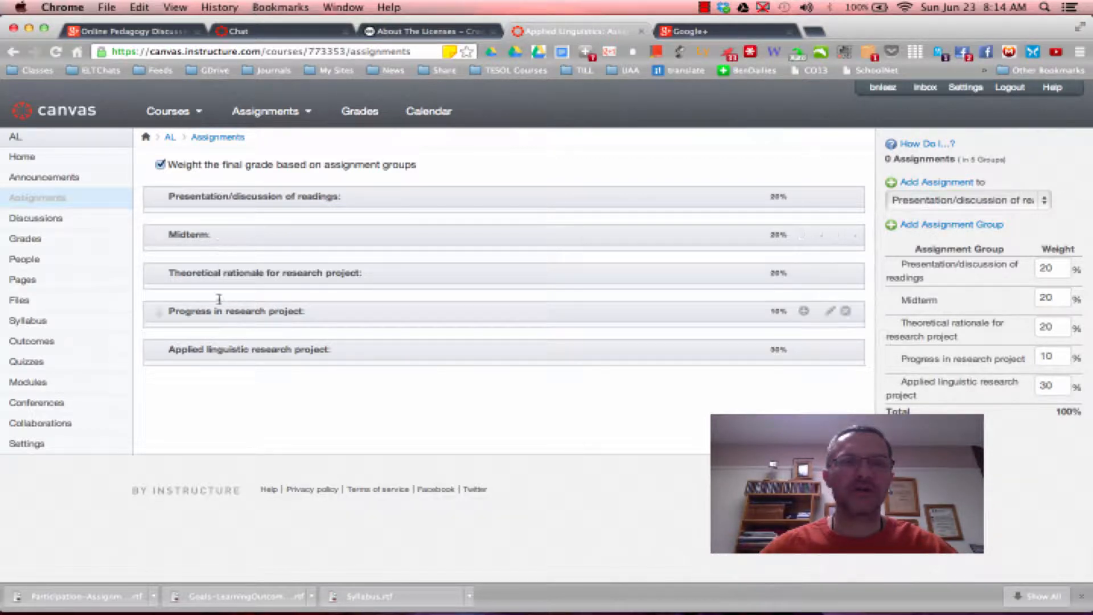
Step: Browse the course's open lecture discussions and view the test student's grades
{"action": "left_click", "coordinate": [35, 219]}
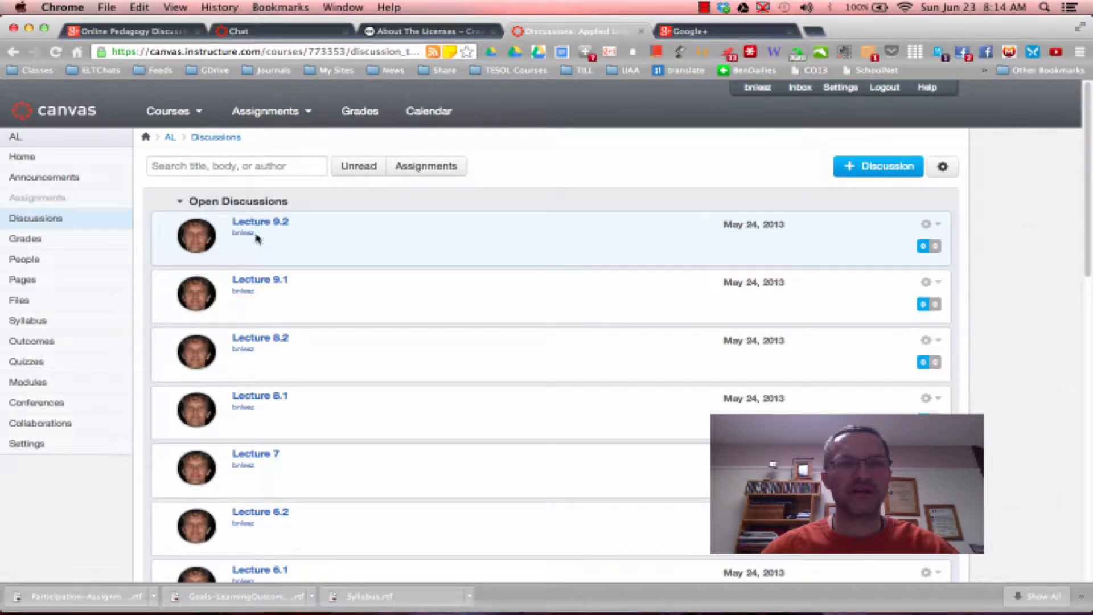
{"action": "scroll", "coordinate": [310, 231], "scroll_direction": "down", "scroll_amount": 2}
{"action": "scroll", "coordinate": [311, 231], "scroll_direction": "up", "scroll_amount": 2}
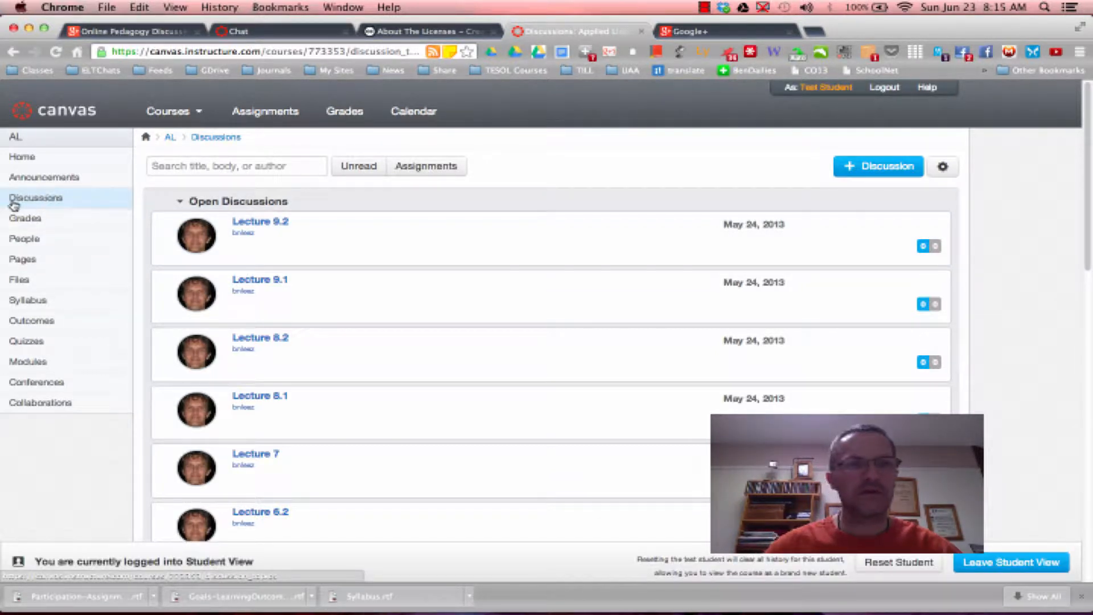
{"action": "left_click", "coordinate": [23, 221]}
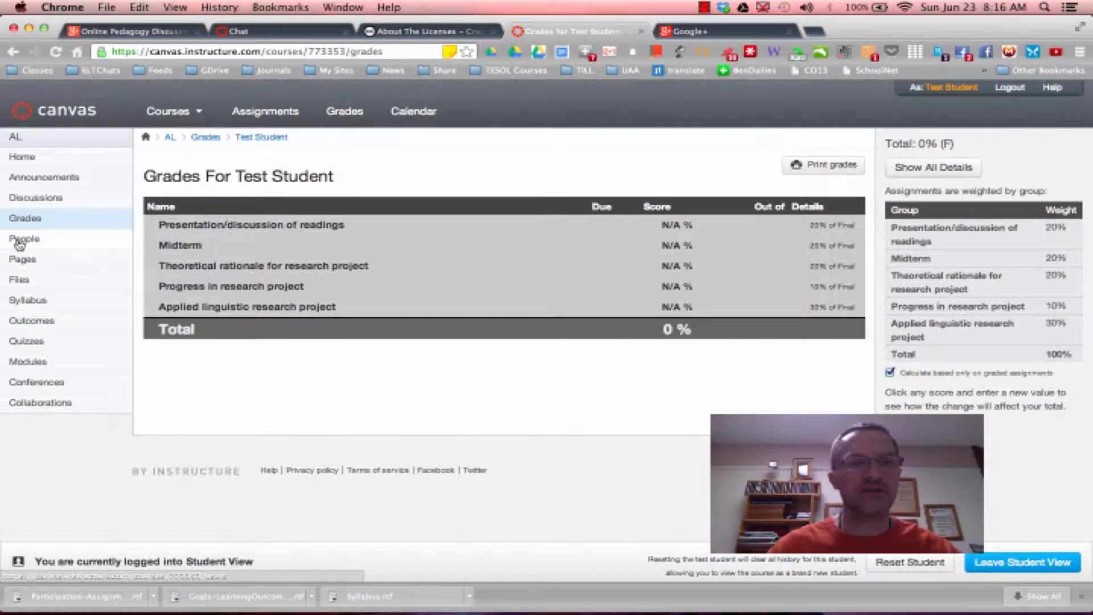
Step: Review the weekly learning progression on the course pages' front page and show the list of all pages
{"action": "left_click", "coordinate": [23, 260]}
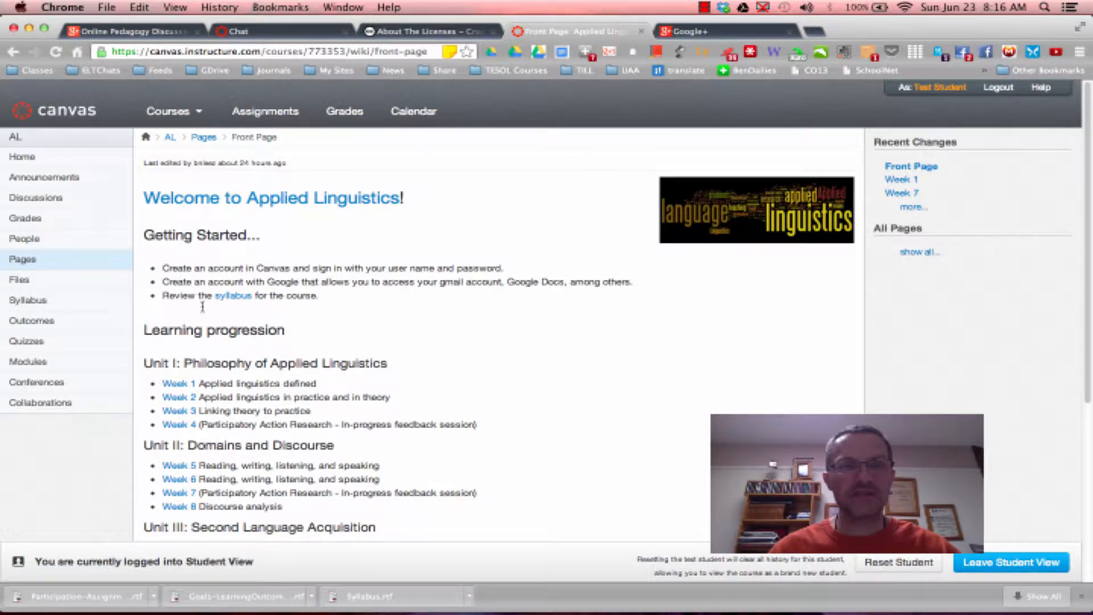
{"action": "scroll", "coordinate": [233, 395], "scroll_direction": "down", "scroll_amount": 5}
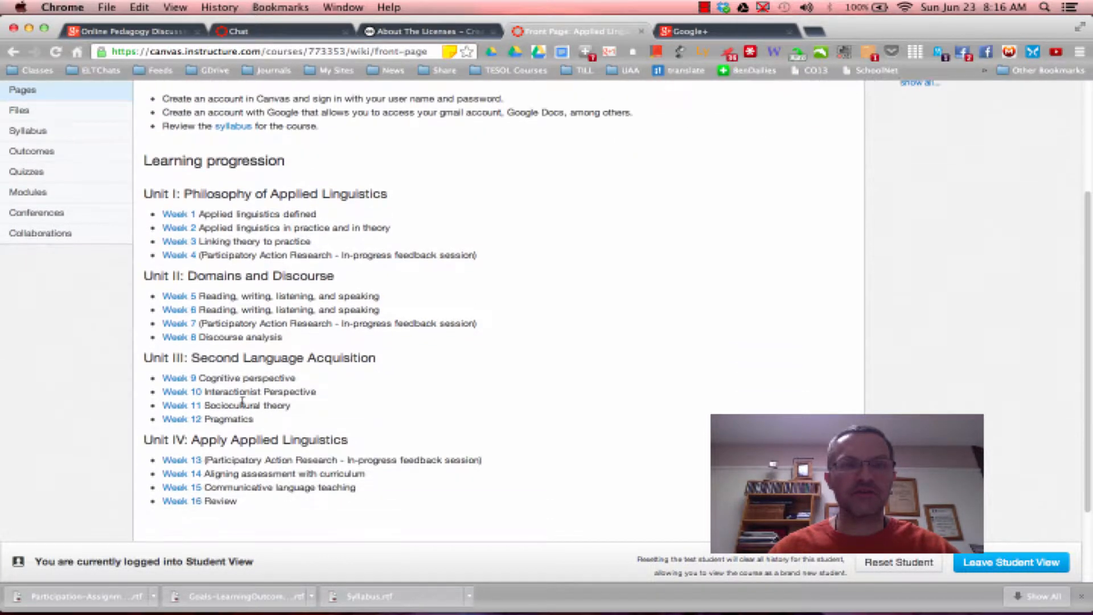
{"action": "scroll", "coordinate": [244, 404], "scroll_direction": "up", "scroll_amount": 5}
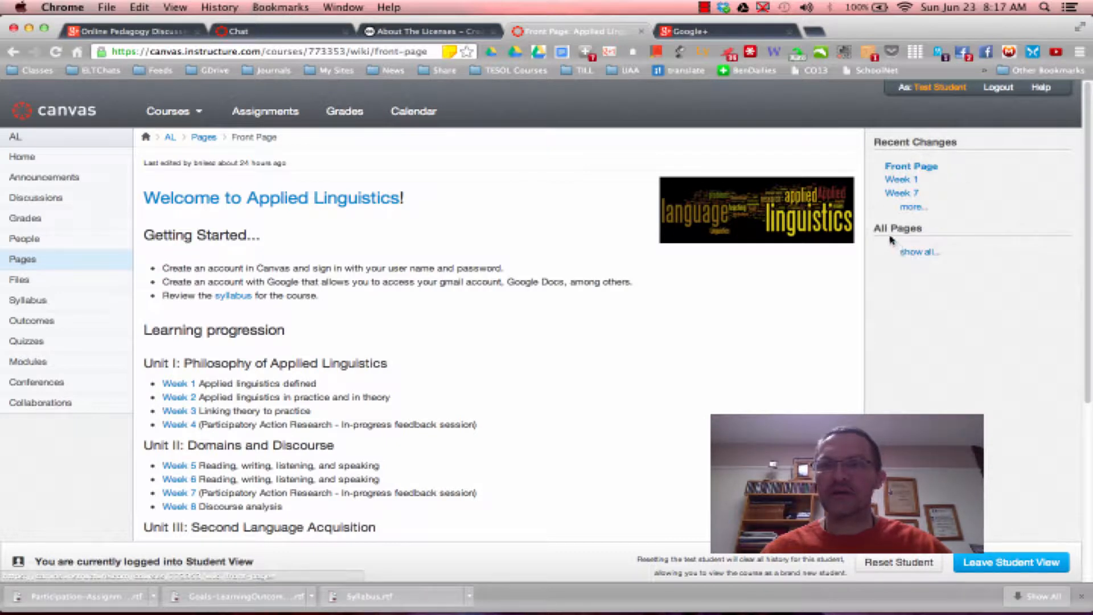
{"action": "left_click", "coordinate": [914, 253]}
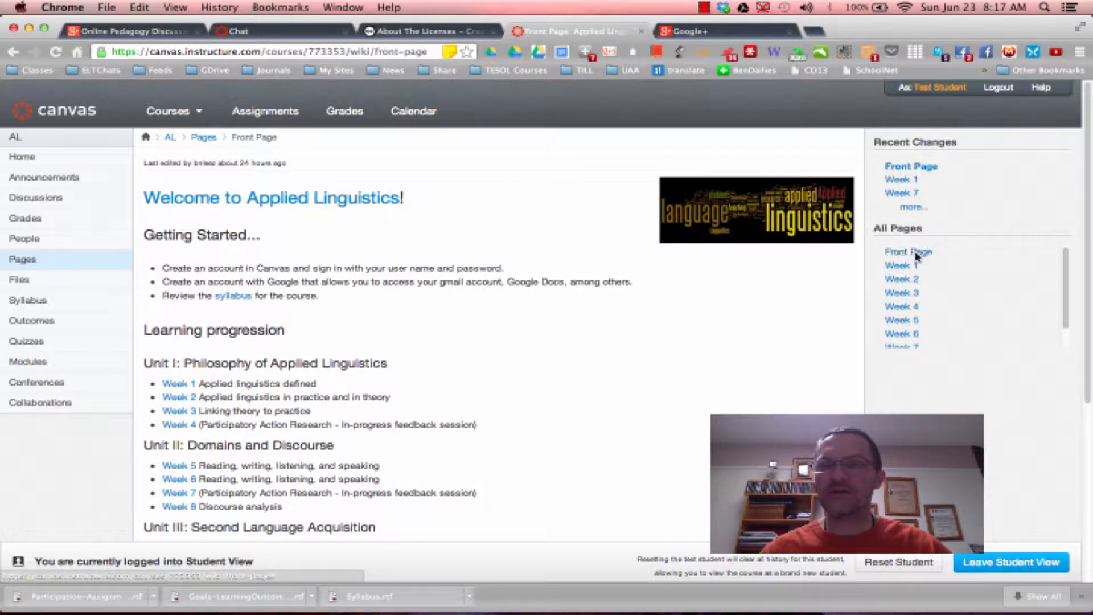
Step: Look through the list of all course pages, from the front page to Week 8
{"action": "scroll", "coordinate": [1067, 290], "scroll_direction": "down", "scroll_amount": 2}
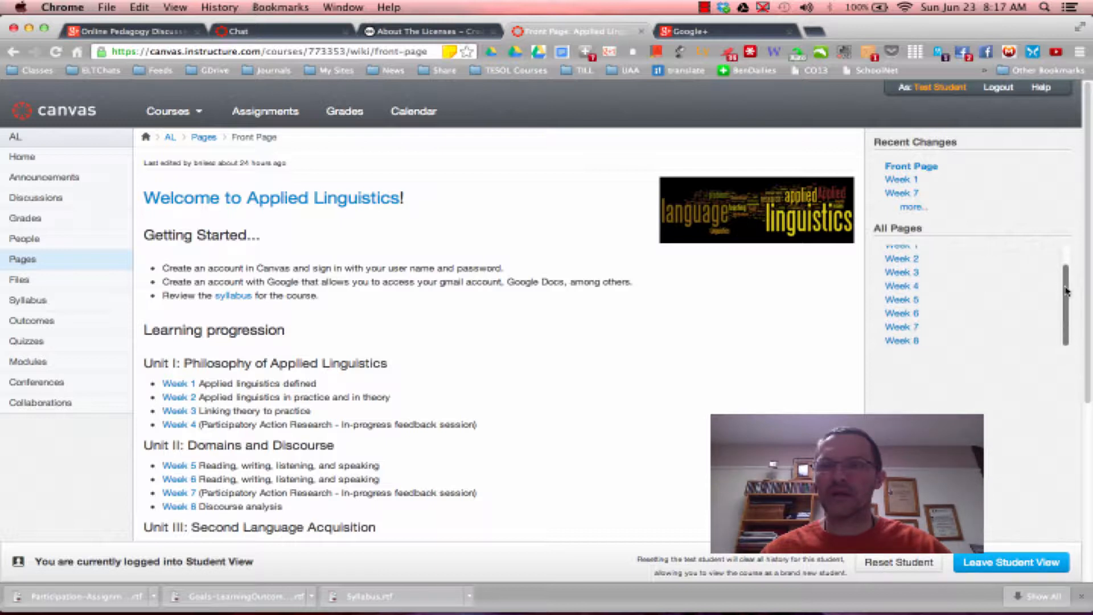
{"action": "scroll", "coordinate": [1067, 296], "scroll_direction": "up", "scroll_amount": 2}
{"action": "scroll", "coordinate": [1068, 302], "scroll_direction": "down", "scroll_amount": 2}
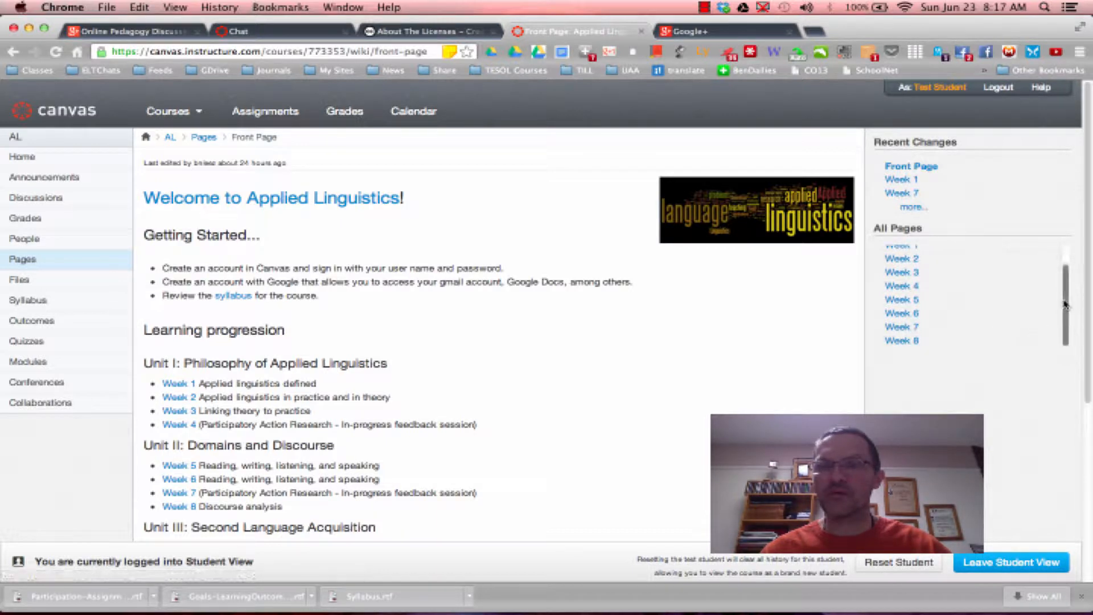
{"action": "scroll", "coordinate": [1063, 300], "scroll_direction": "up", "scroll_amount": 2}
{"action": "scroll", "coordinate": [1063, 300], "scroll_direction": "down", "scroll_amount": 2}
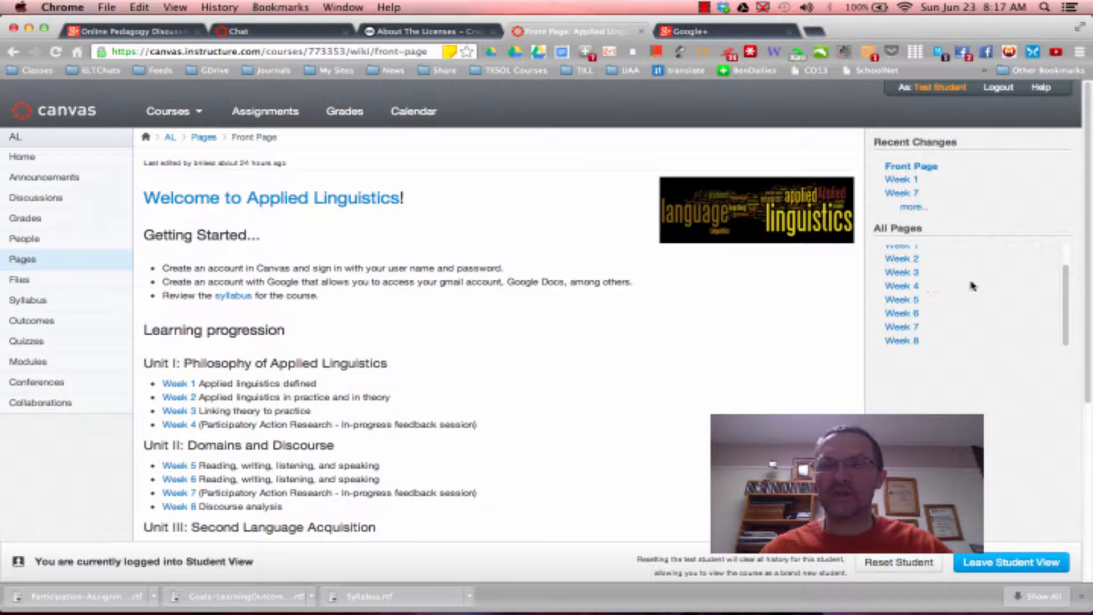
{"action": "left_click_drag", "start_coordinate": [1066, 290], "coordinate": [1066, 272]}
{"action": "scroll", "coordinate": [1066, 285], "scroll_direction": "down", "scroll_amount": 2}
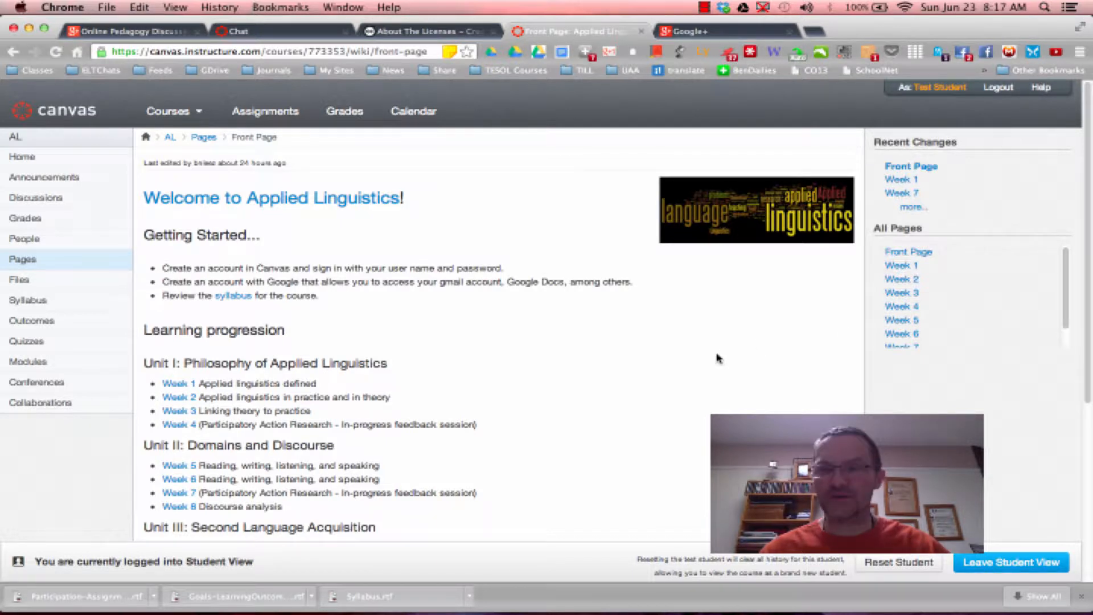
Step: View the Applied Linguistics course files and the course syllabus
{"action": "left_click", "coordinate": [21, 280]}
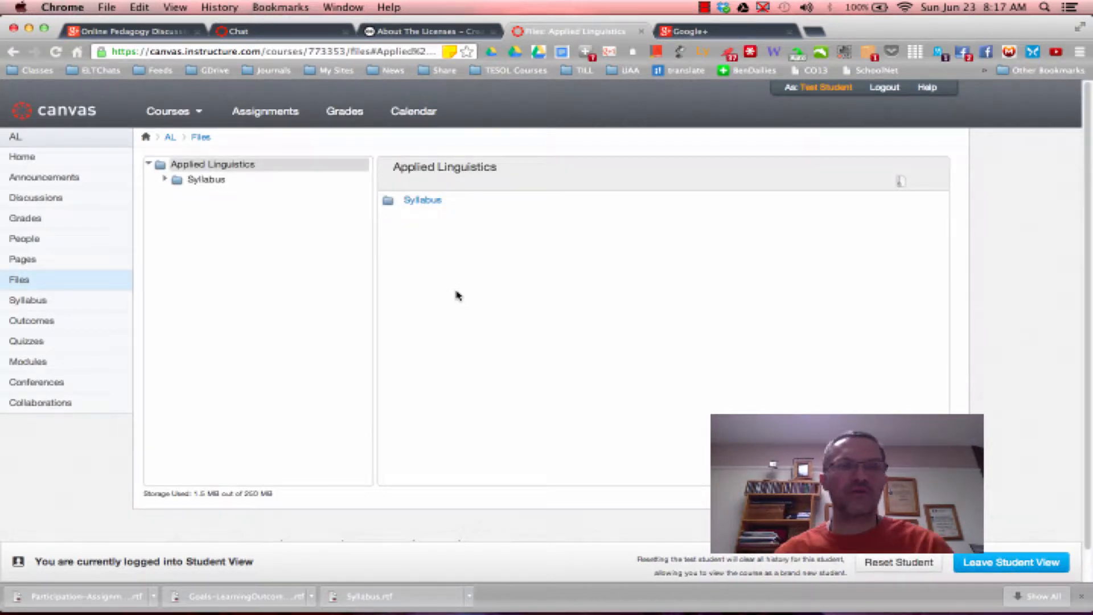
{"action": "left_click", "coordinate": [27, 302]}
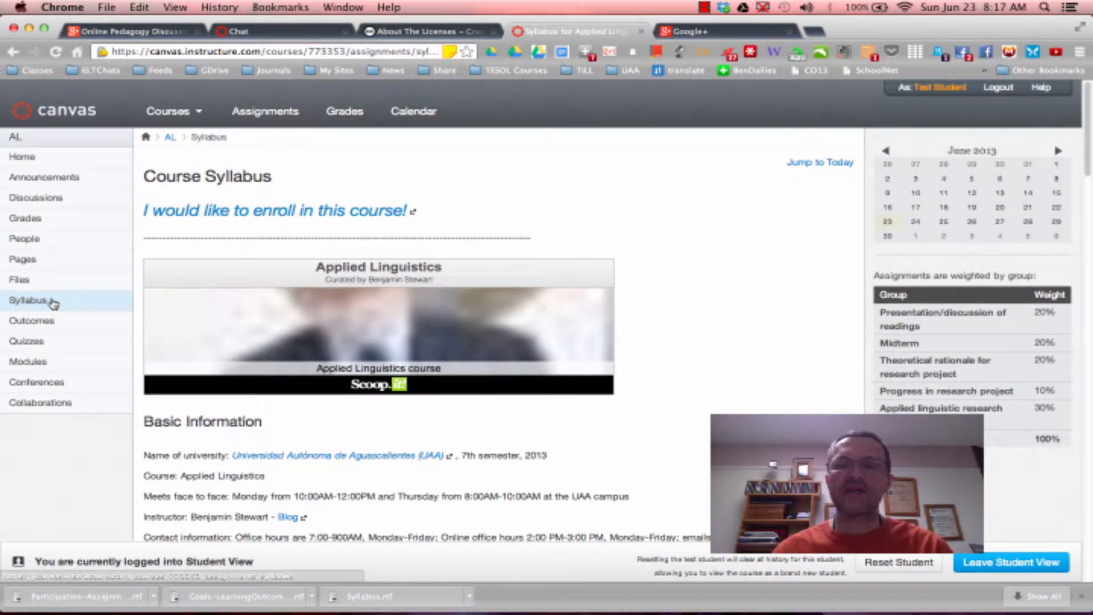
{"action": "mouse_move", "coordinate": [161, 329]}
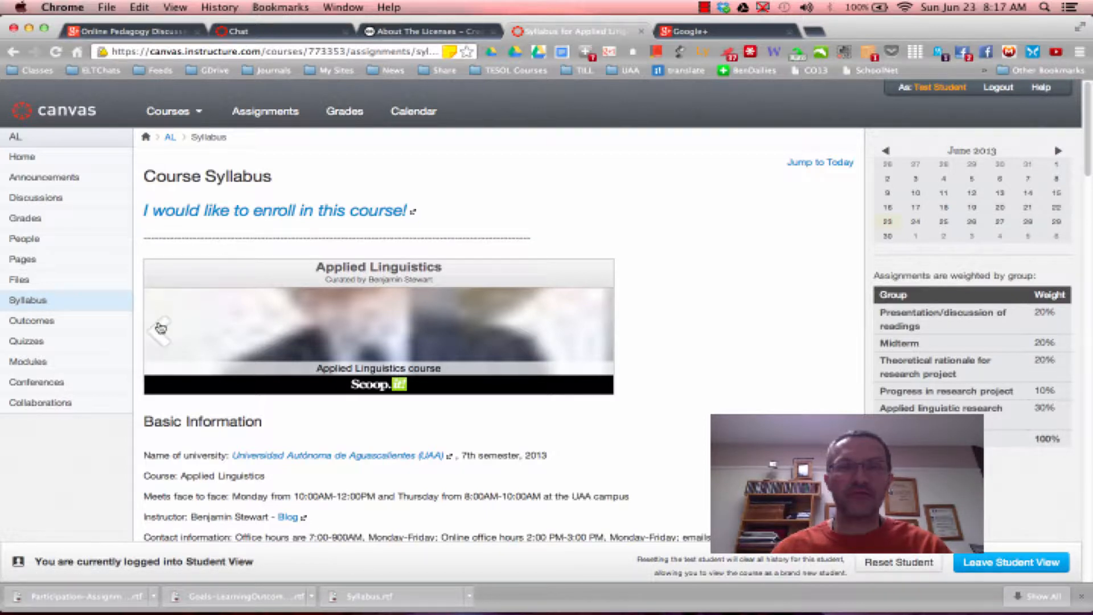
Step: View the course's learning outcomes and its quizzes and surveys
{"action": "left_click", "coordinate": [44, 325]}
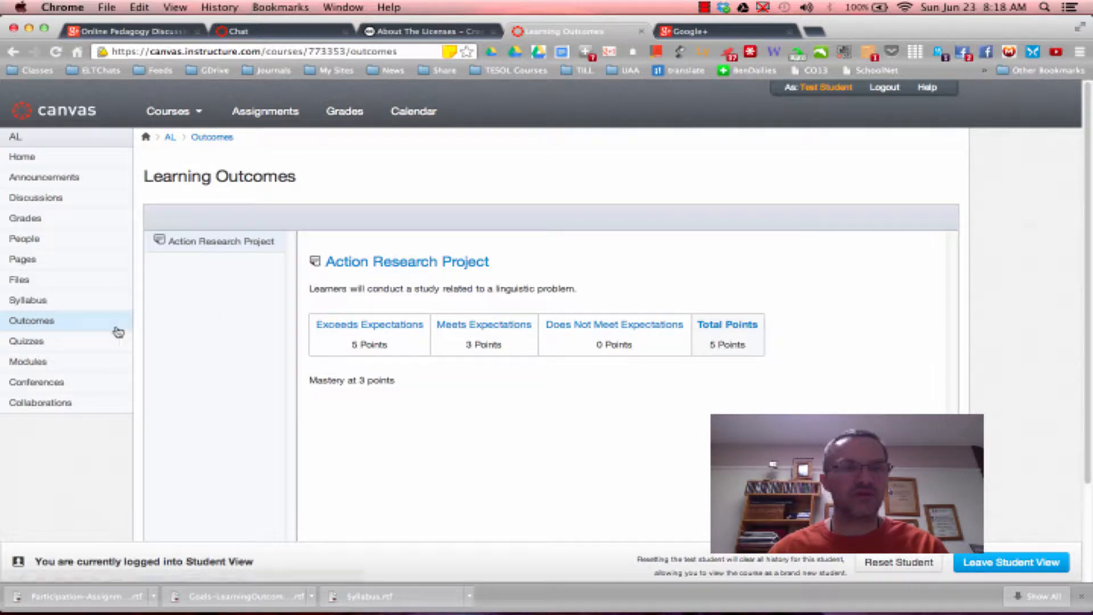
{"action": "left_click", "coordinate": [33, 344]}
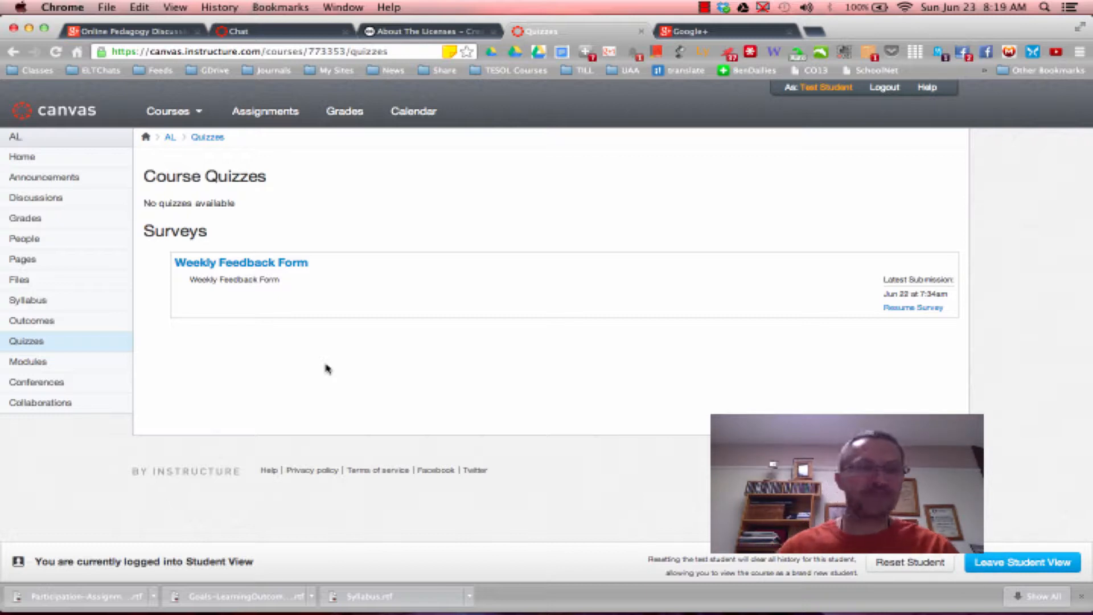
Step: Inspect the course modules, collapsing and re-expanding Week 1, and revisit the discussions list before returning to the modules
{"action": "left_click", "coordinate": [29, 363]}
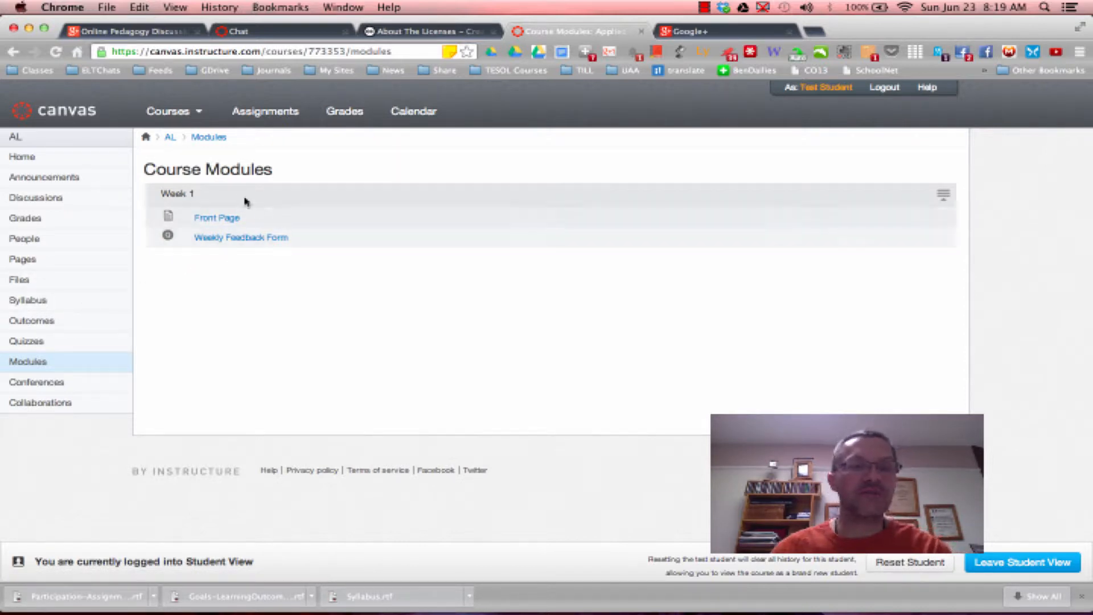
{"action": "left_click", "coordinate": [945, 202]}
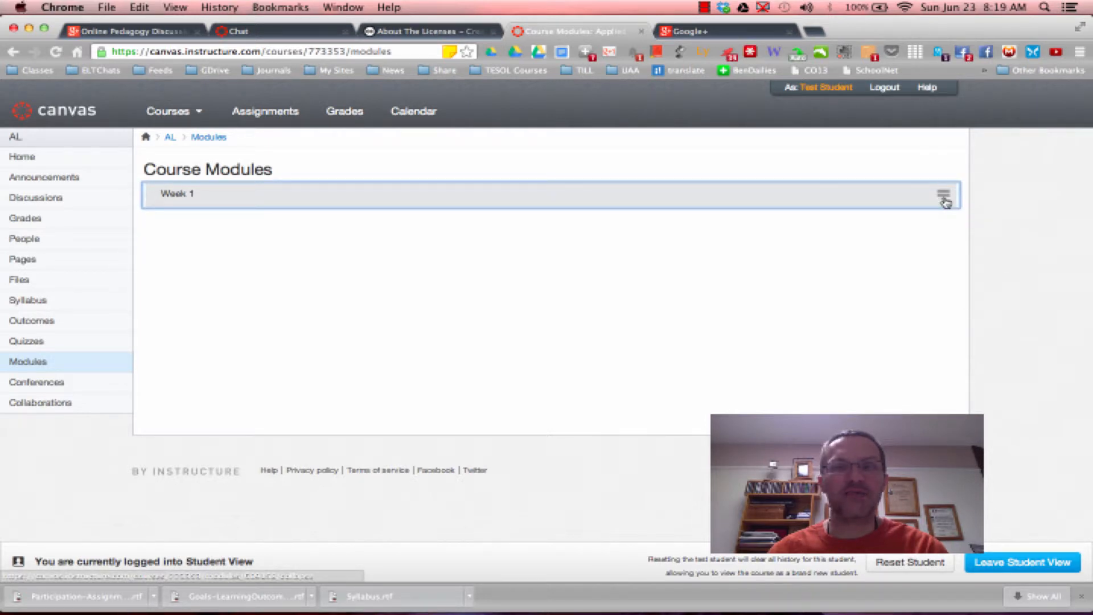
{"action": "left_click", "coordinate": [943, 200]}
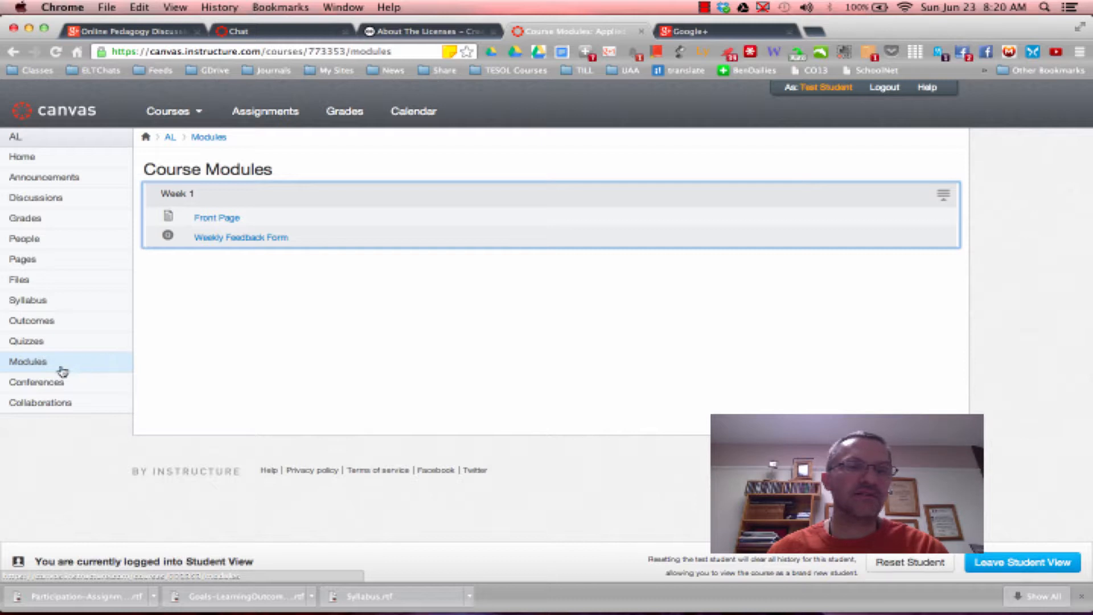
{"action": "left_click", "coordinate": [46, 200]}
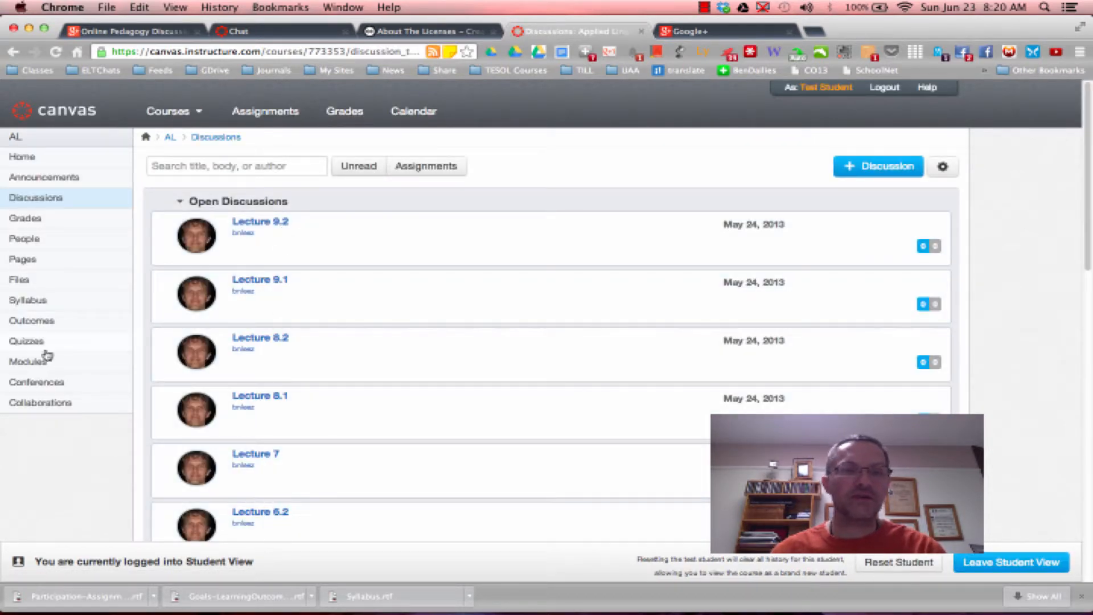
{"action": "left_click", "coordinate": [30, 361]}
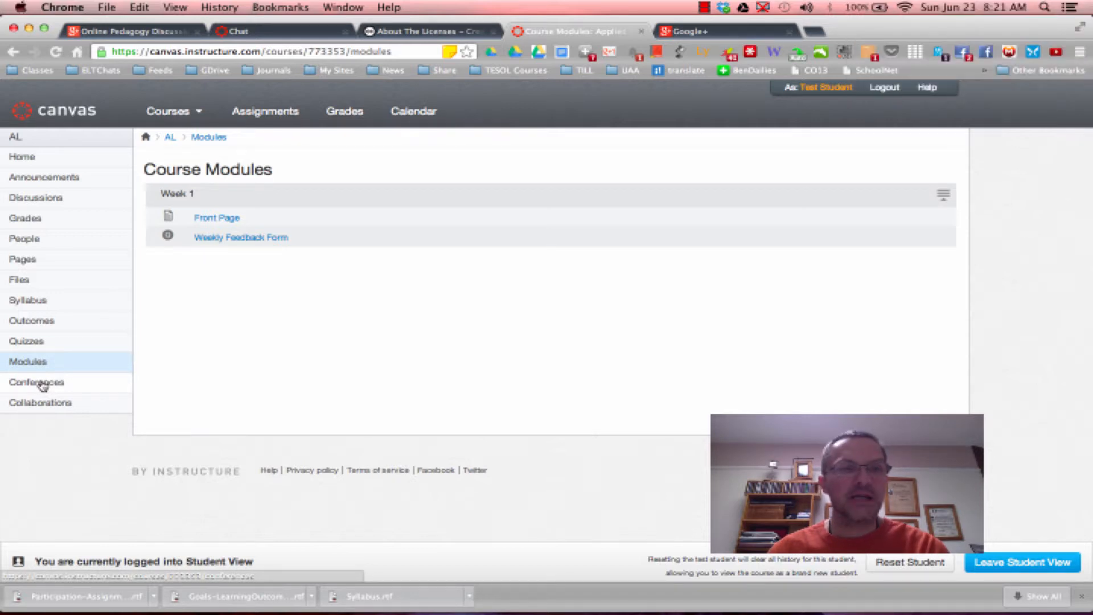
Step: Try to view the course's conferences and collaborations, returning to the modules after each
{"action": "left_click", "coordinate": [43, 384]}
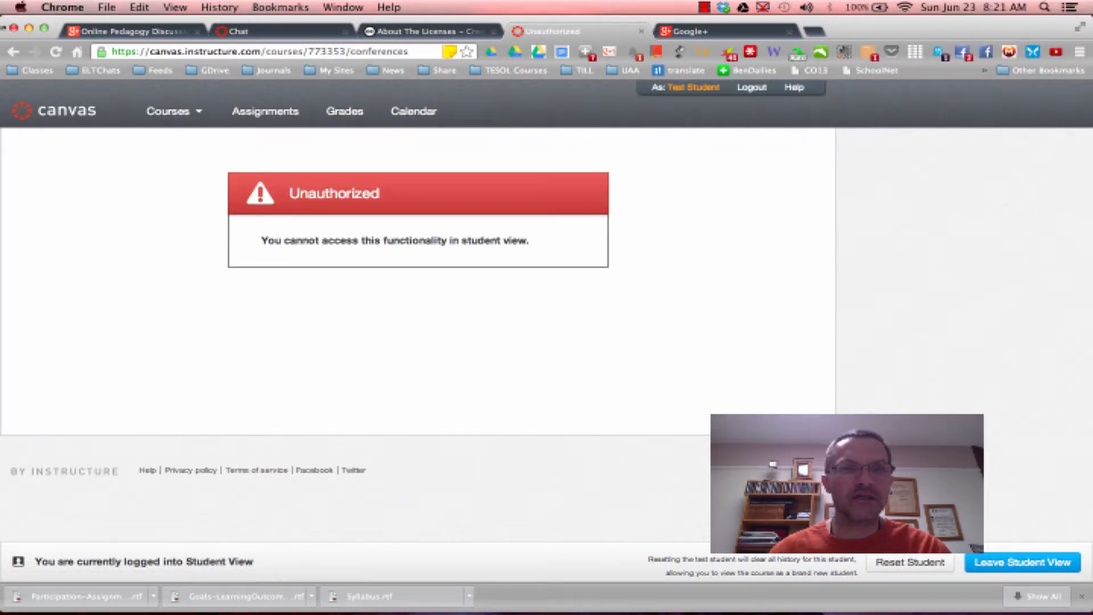
{"action": "left_click", "coordinate": [16, 56]}
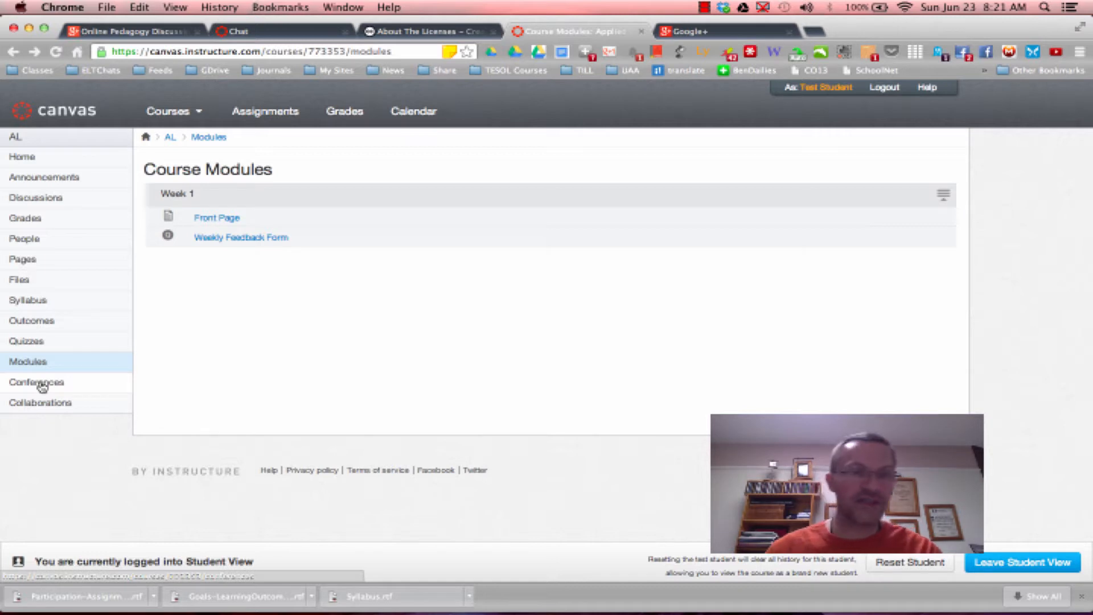
{"action": "left_click", "coordinate": [52, 405]}
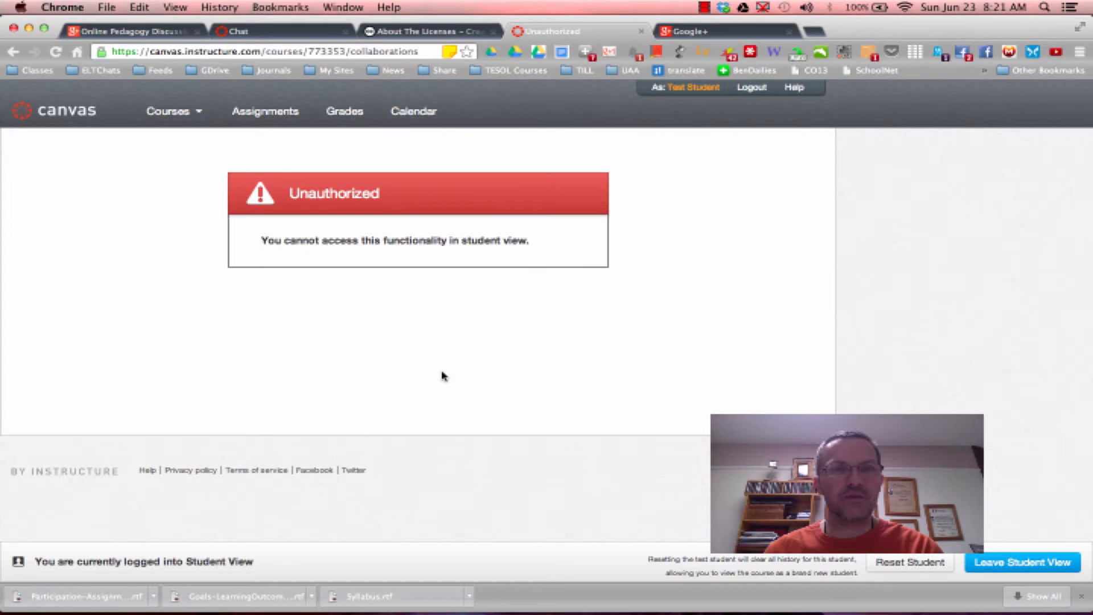
{"action": "left_click", "coordinate": [13, 51]}
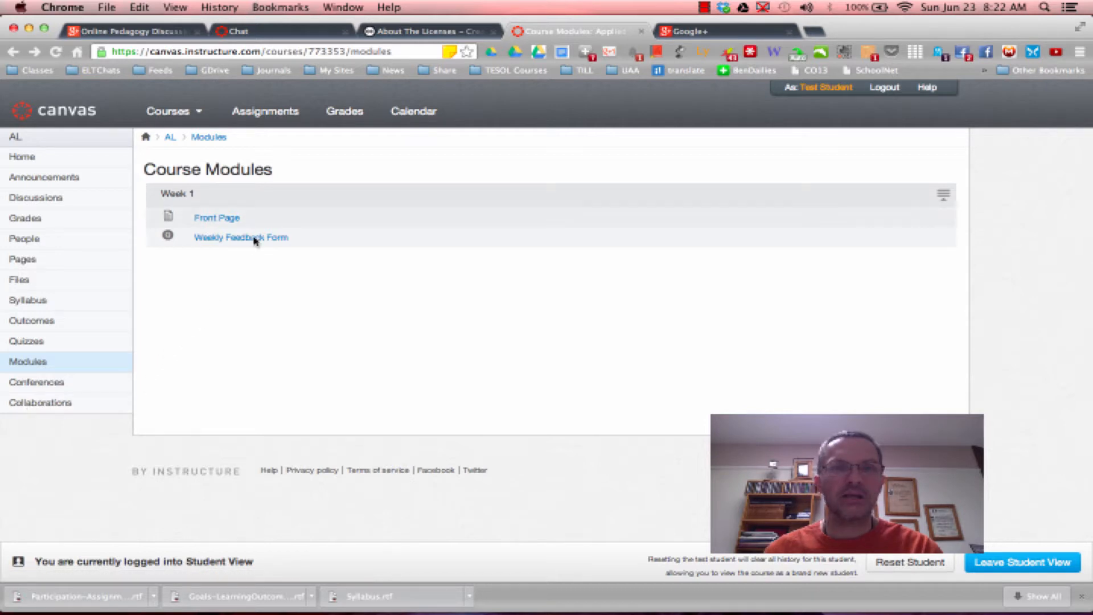
Step: View the test student's overall assignments, grades and calendar from the global navigation
{"action": "left_click", "coordinate": [283, 113]}
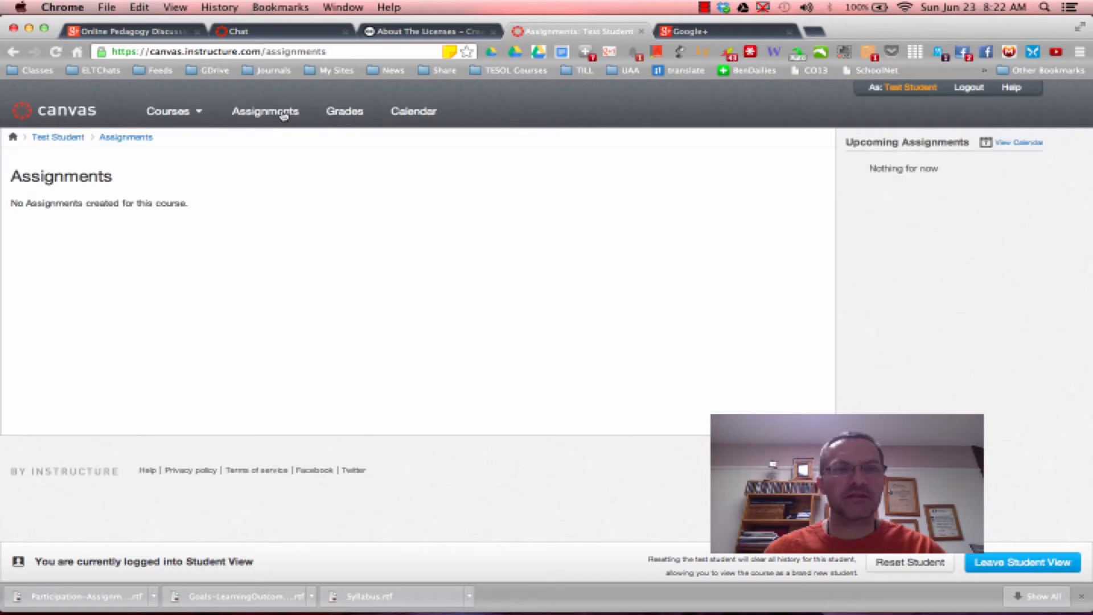
{"action": "left_click", "coordinate": [360, 115]}
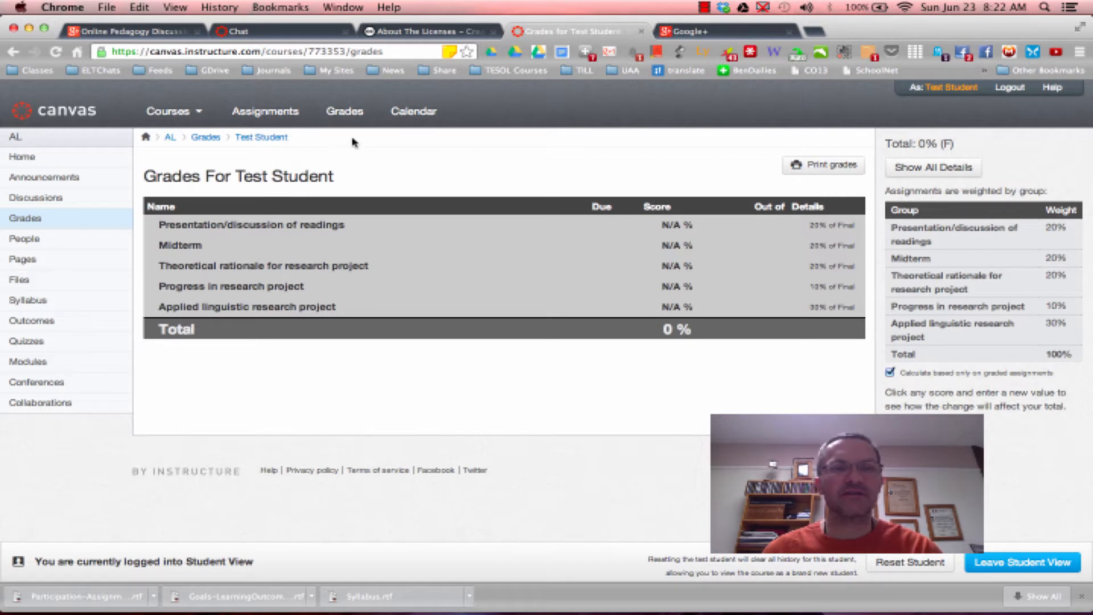
{"action": "left_click", "coordinate": [414, 112]}
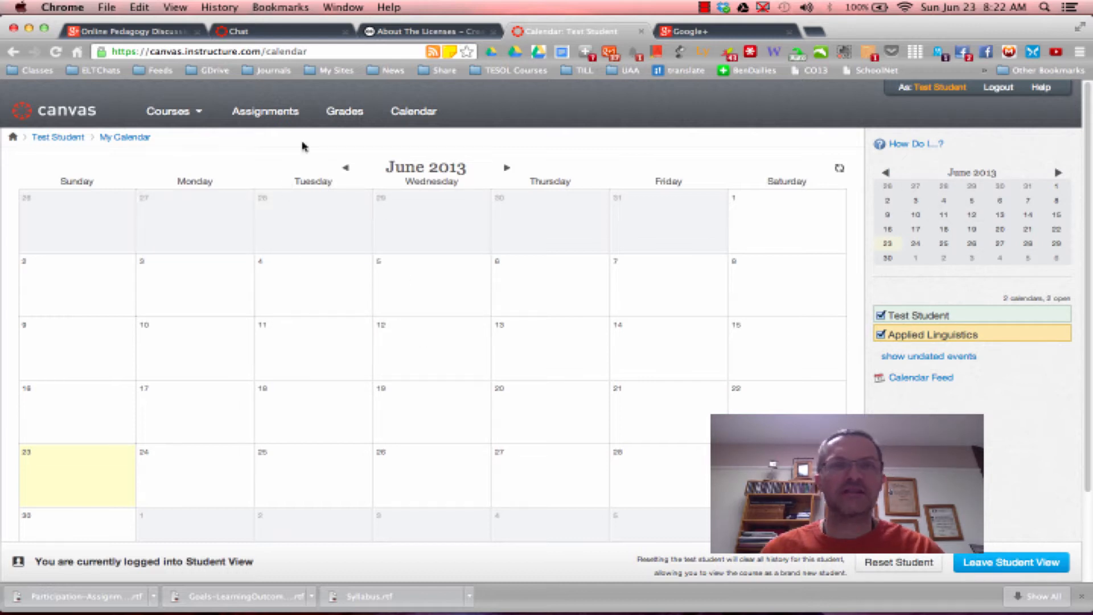
Step: Open the Applied Linguistics course home page and leave Student View
{"action": "mouse_move", "coordinate": [183, 118]}
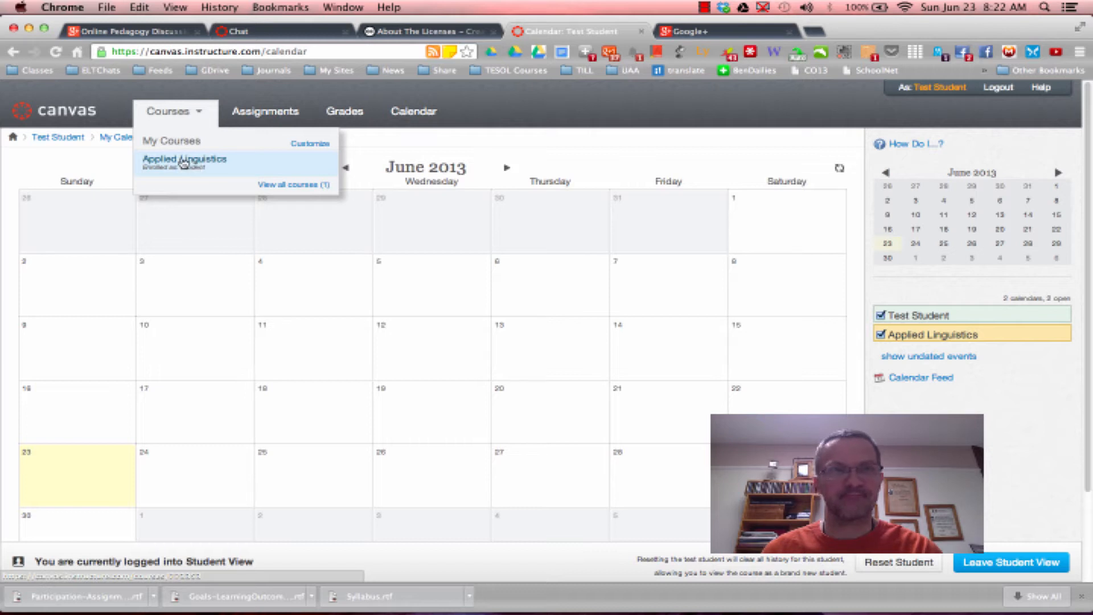
{"action": "left_click", "coordinate": [183, 163]}
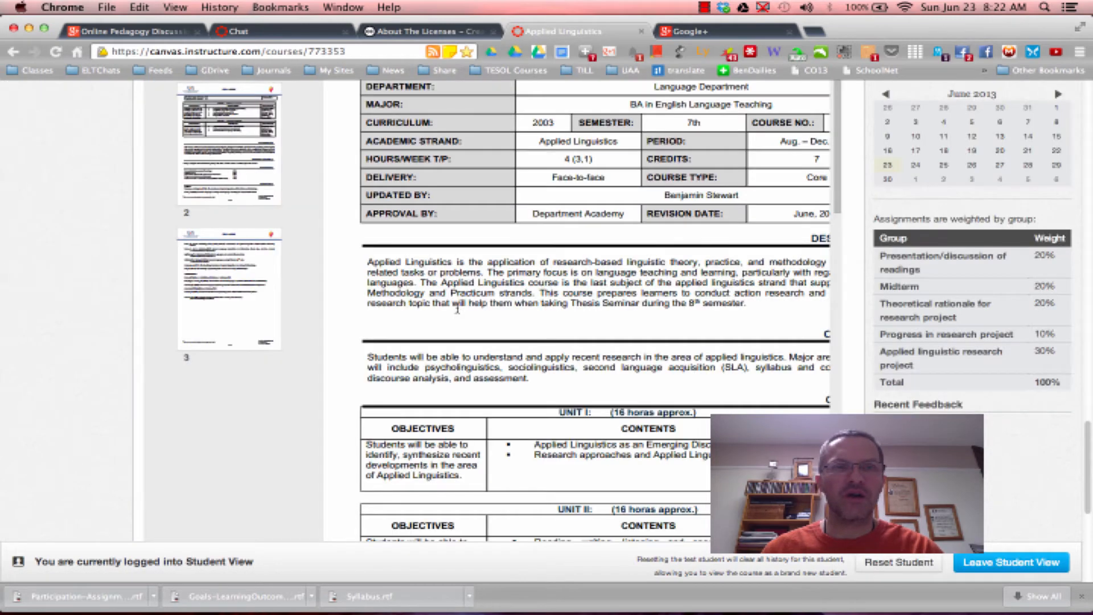
{"action": "scroll", "coordinate": [411, 293], "scroll_direction": "up", "scroll_amount": 20}
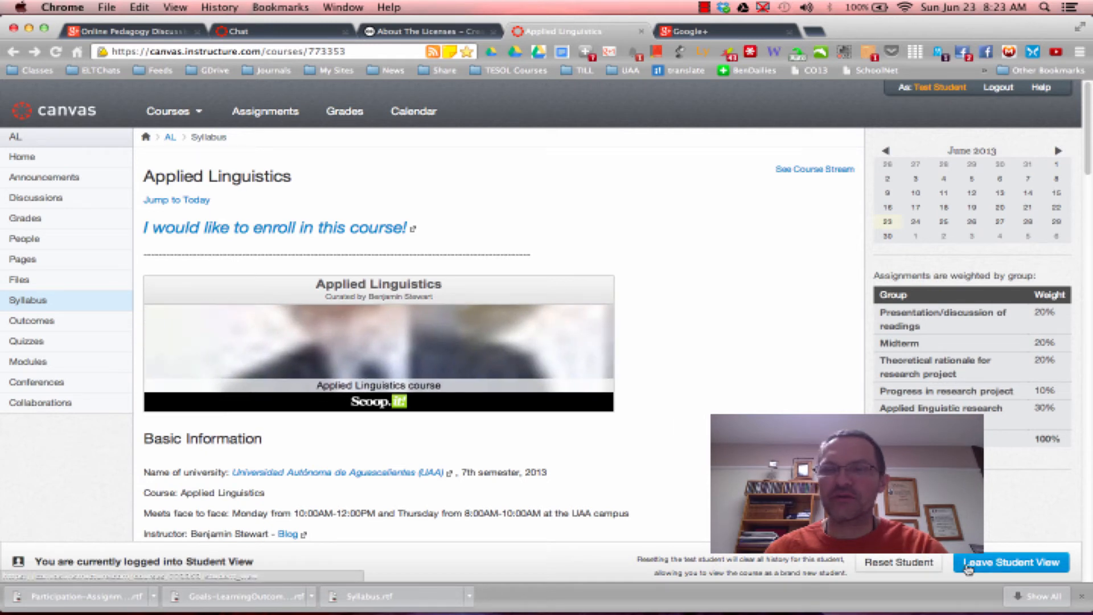
{"action": "left_click", "coordinate": [997, 567]}
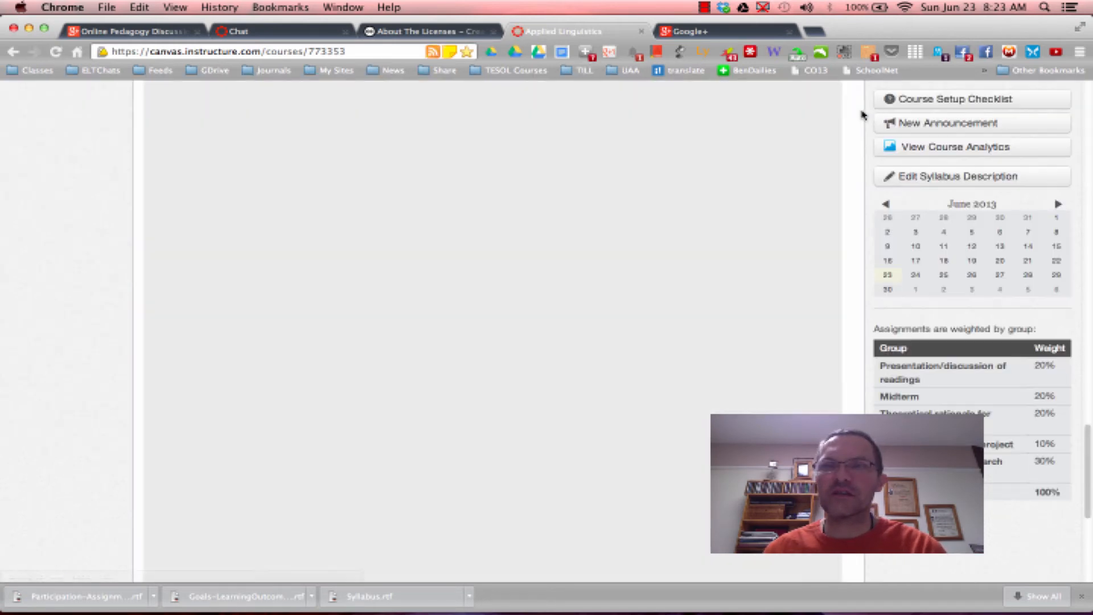
{"action": "scroll", "coordinate": [875, 113], "scroll_direction": "up", "scroll_amount": 15}
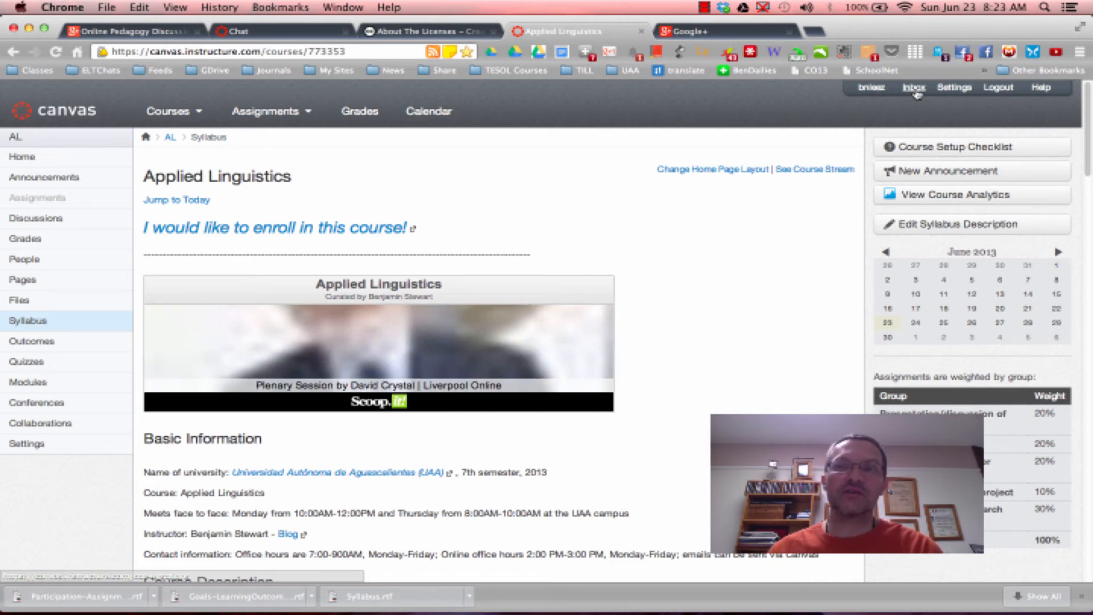
Step: Open the inbox and look at the courses offered as recipients for a new message
{"action": "left_click", "coordinate": [914, 89]}
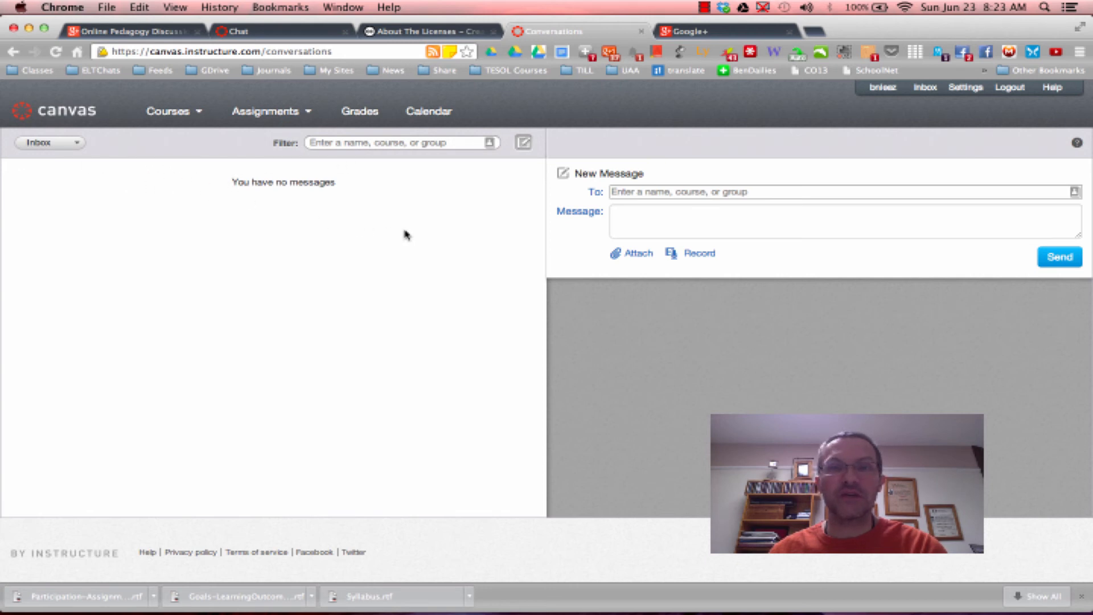
{"action": "left_click", "coordinate": [1075, 191]}
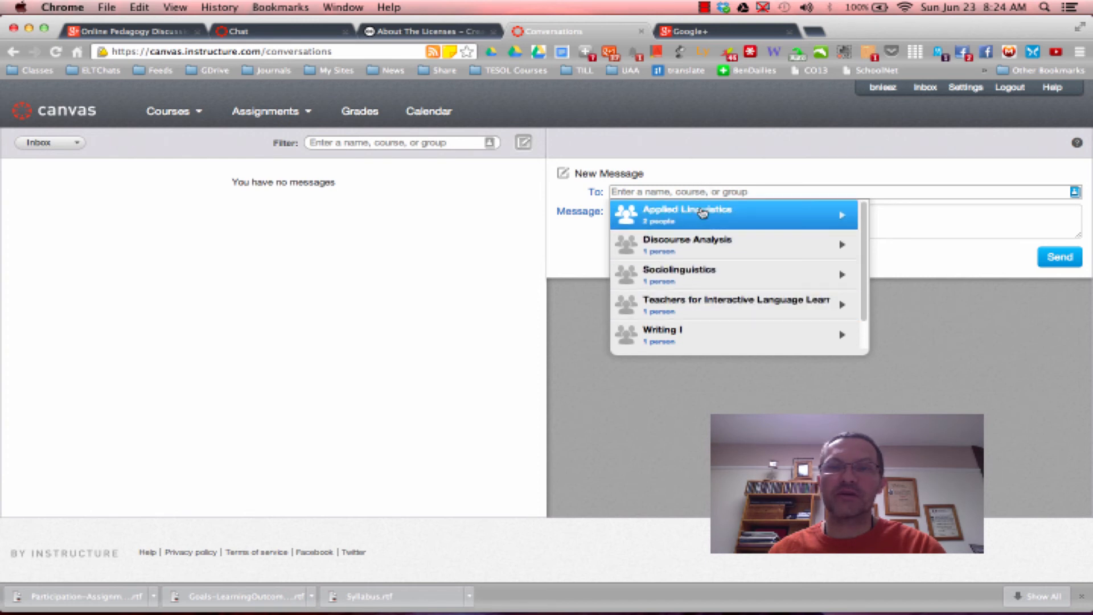
{"action": "left_click", "coordinate": [707, 169]}
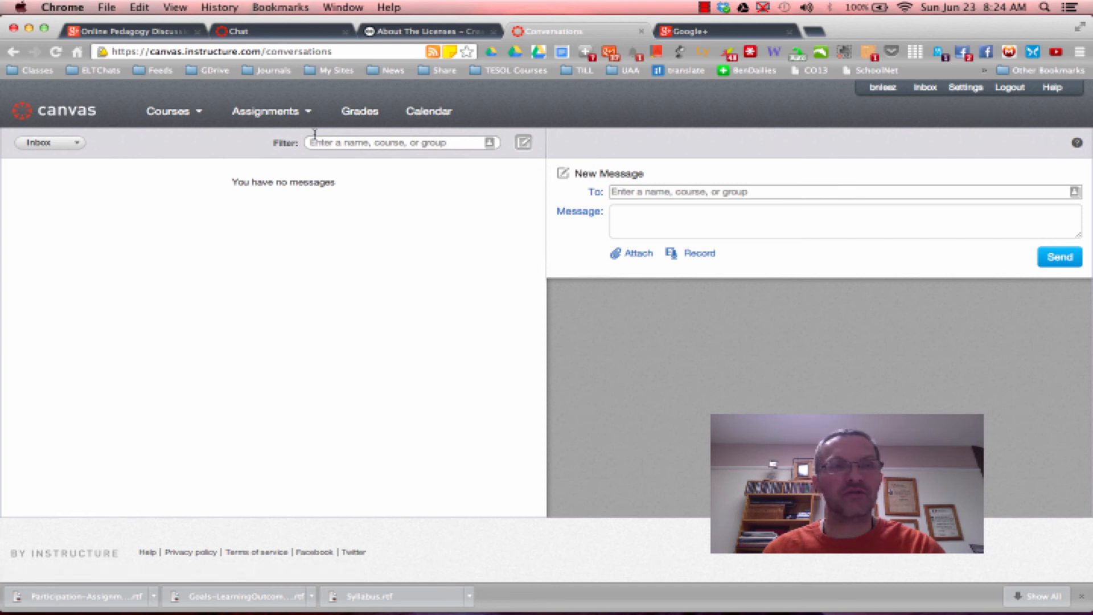
Step: Show the list of the teacher's own courses
{"action": "left_click", "coordinate": [73, 112]}
{"action": "mouse_move", "coordinate": [174, 114]}
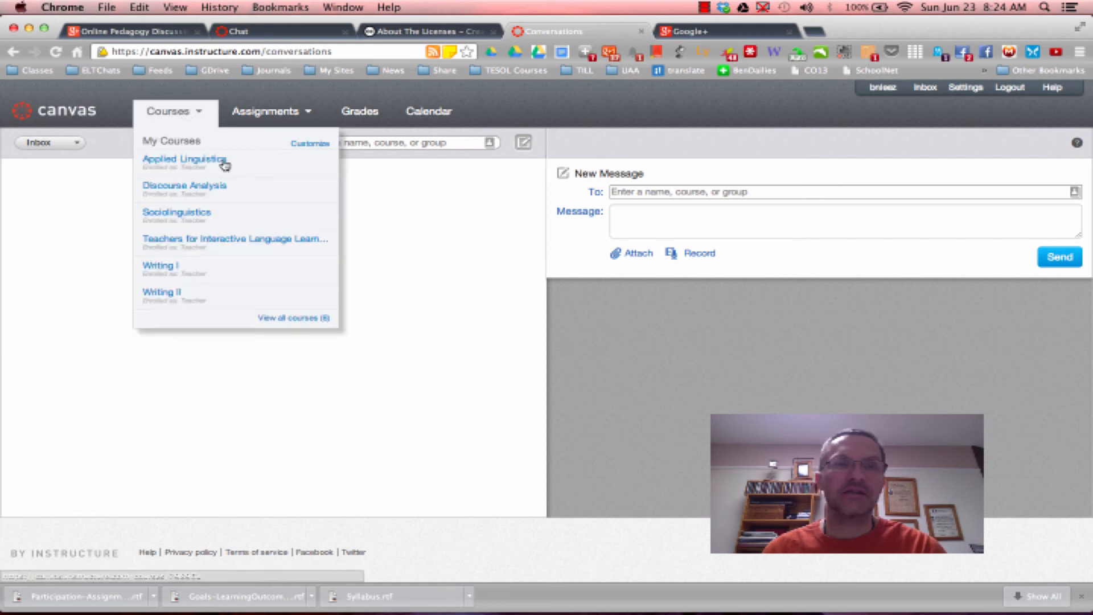